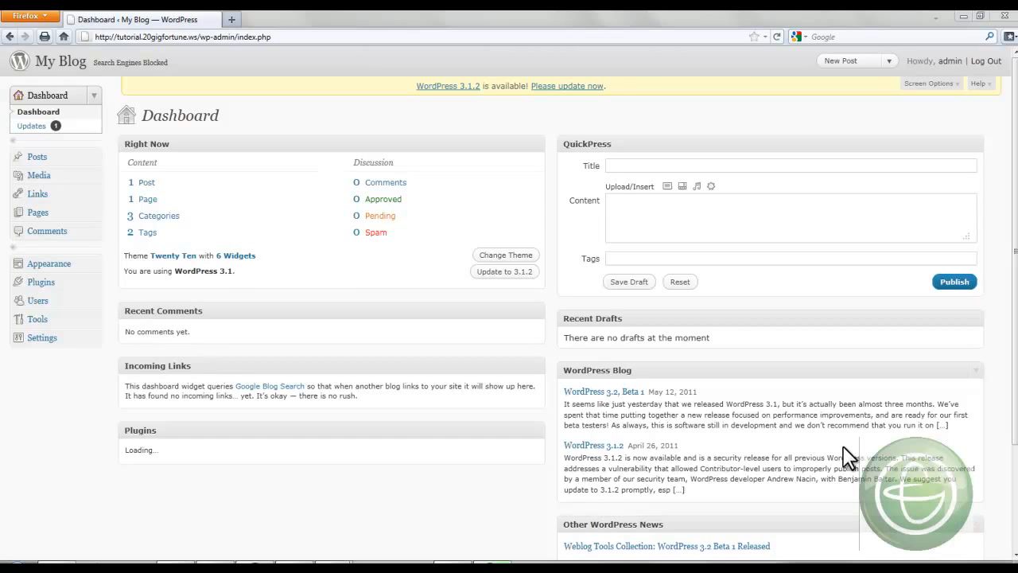
# Open the theme management page and view the live blog with its current theme before returning
pyautogui.click(57, 260)
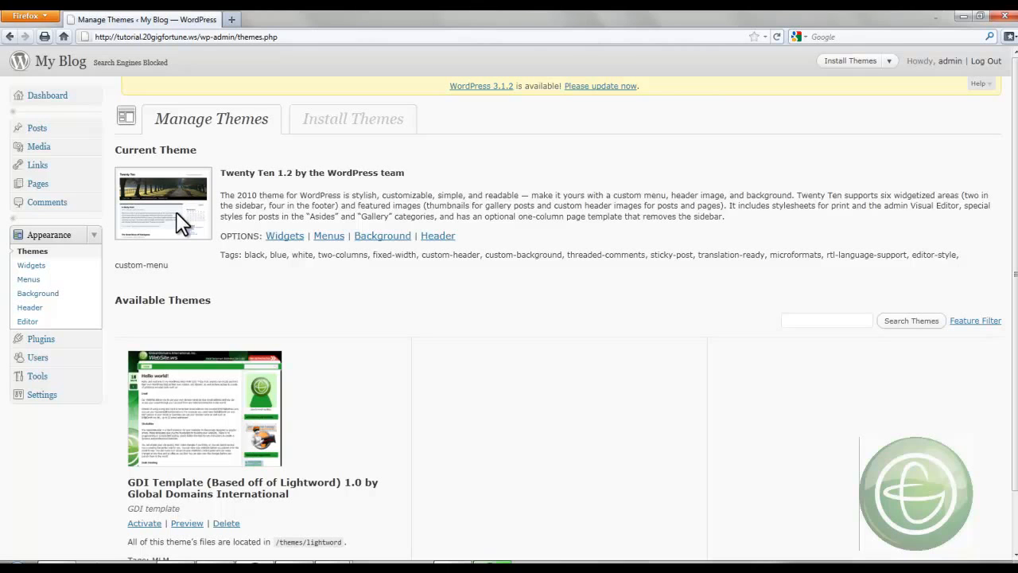
pyautogui.click(82, 64)
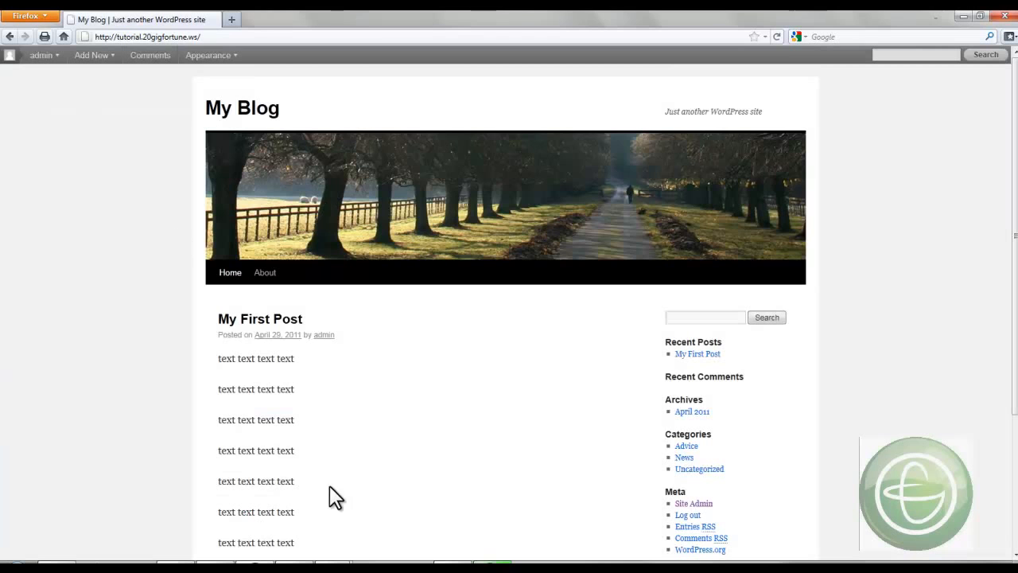
pyautogui.click(8, 37)
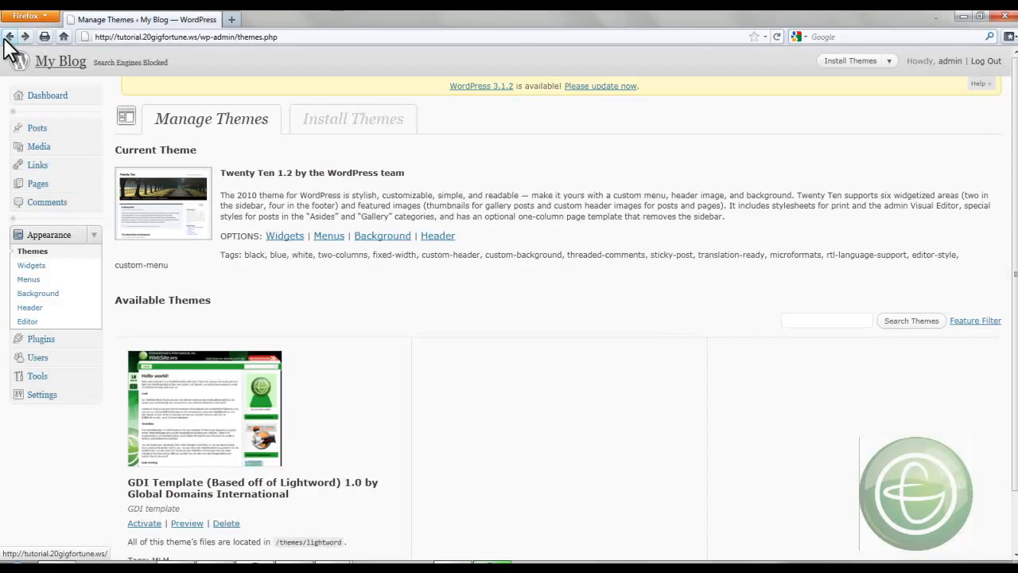
# Search for installable themes using the feature filters Black, Red and One Column
pyautogui.click(331, 140)
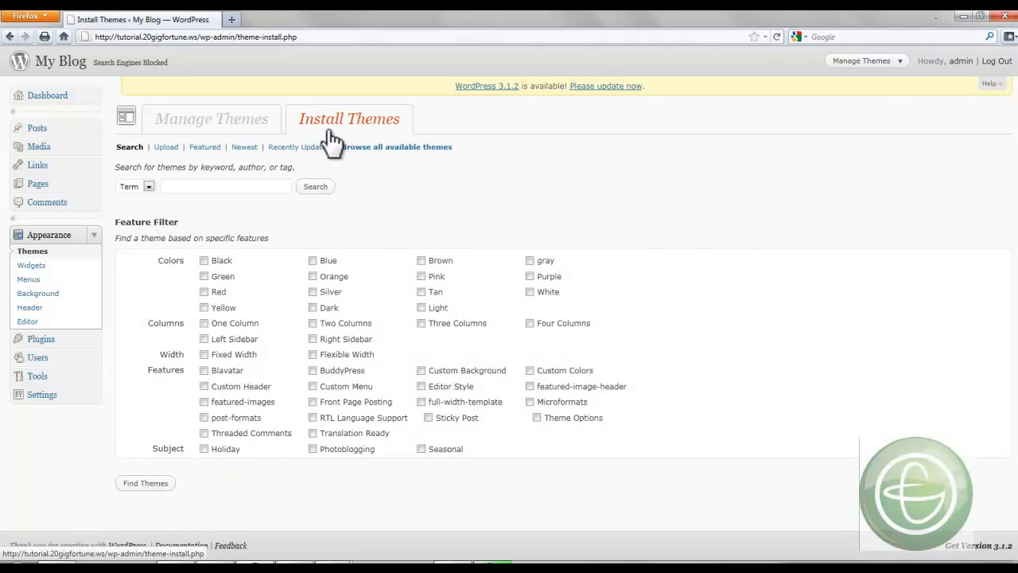
pyautogui.click(232, 191)
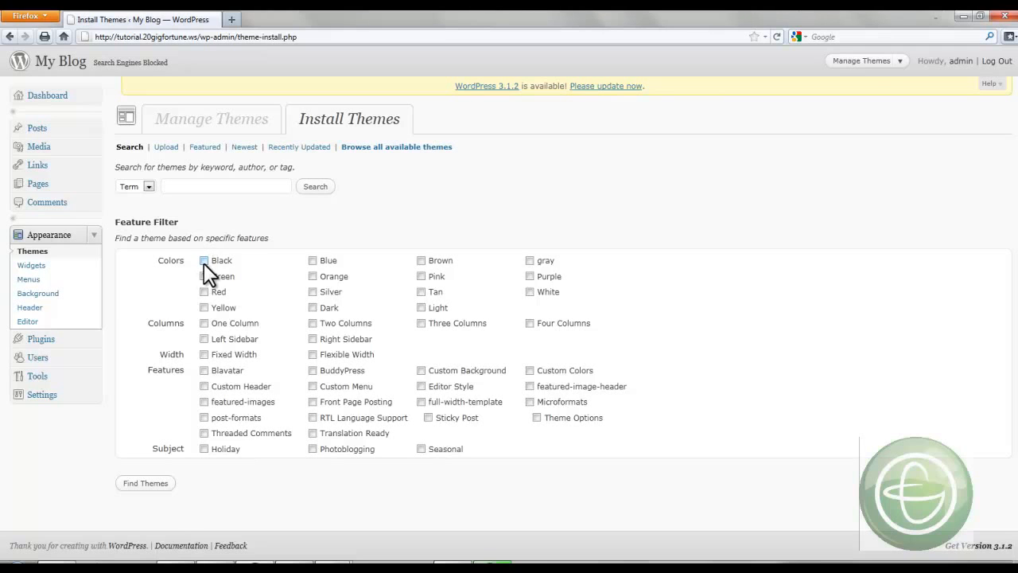
pyautogui.click(201, 291)
pyautogui.click(203, 323)
pyautogui.click(159, 486)
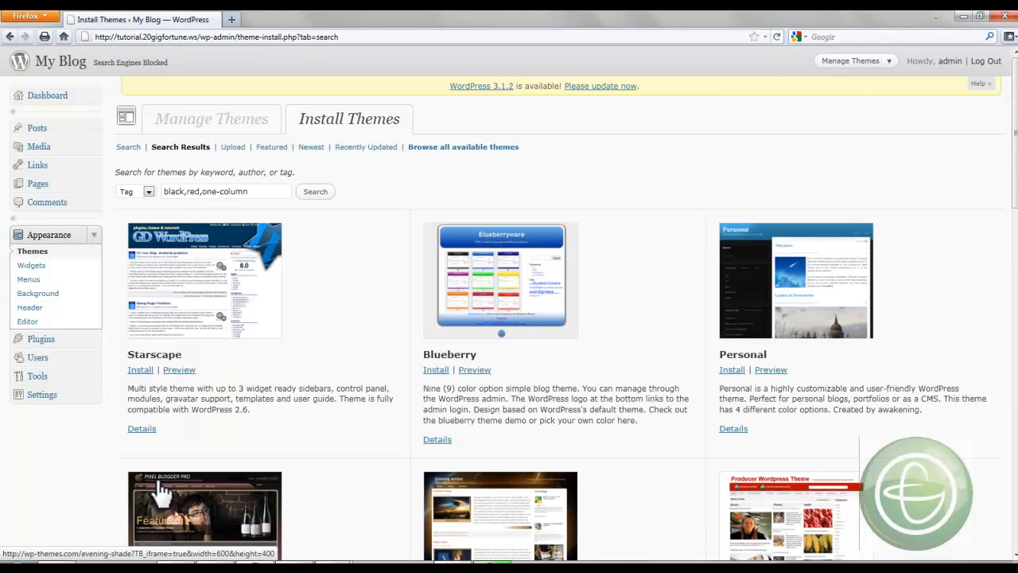
# Browse the theme search results and preview the Glowing Amber theme
pyautogui.scroll(-5, 580, 371)
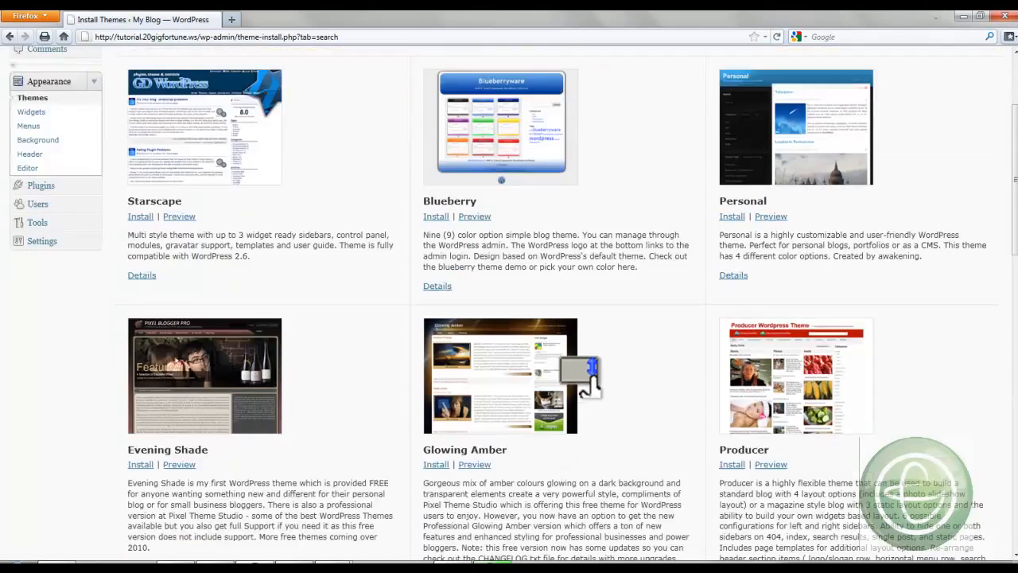
pyautogui.scroll(-6, 580, 371)
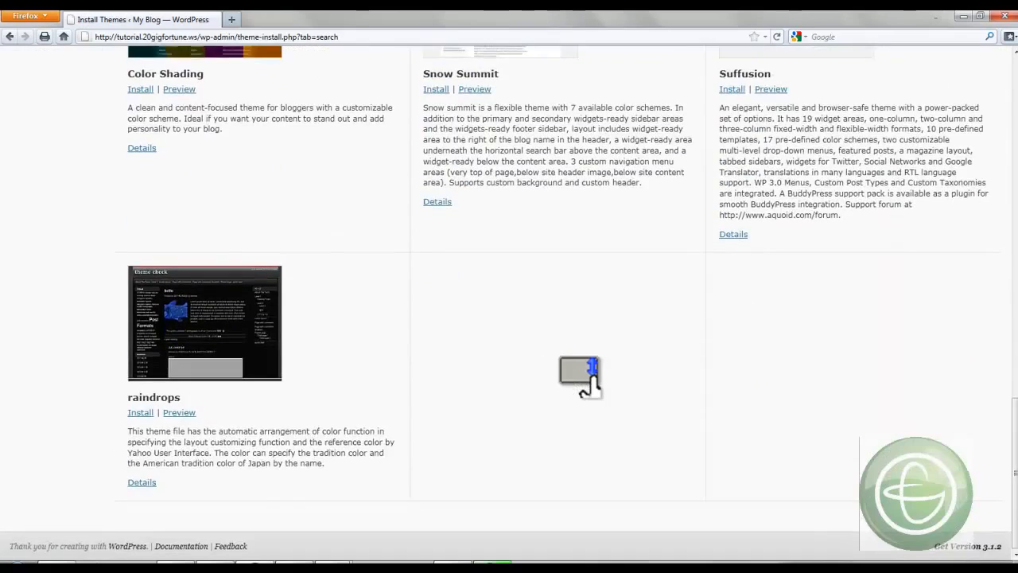
pyautogui.scroll(3, 580, 371)
pyautogui.scroll(5, 580, 371)
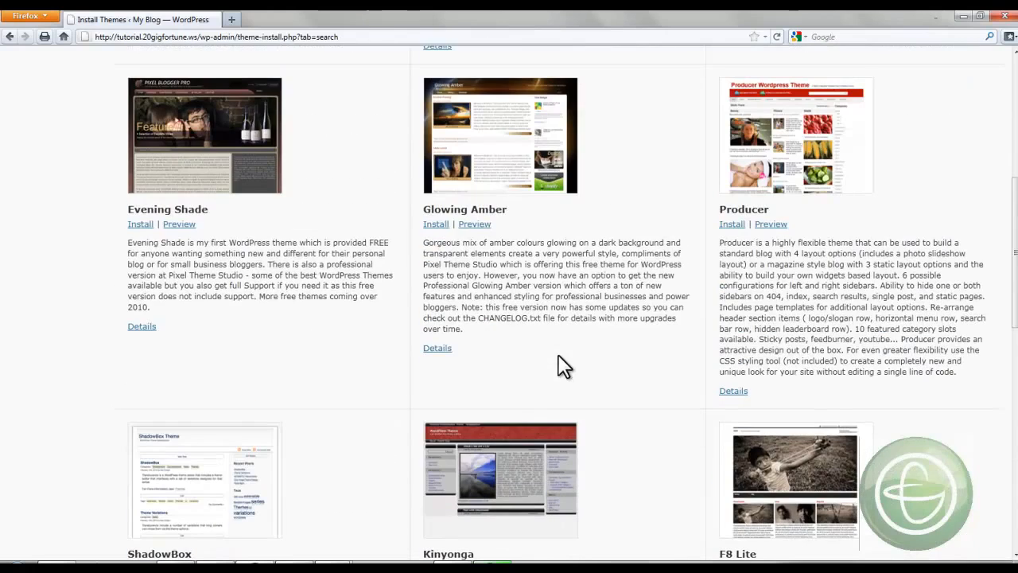
pyautogui.click(518, 142)
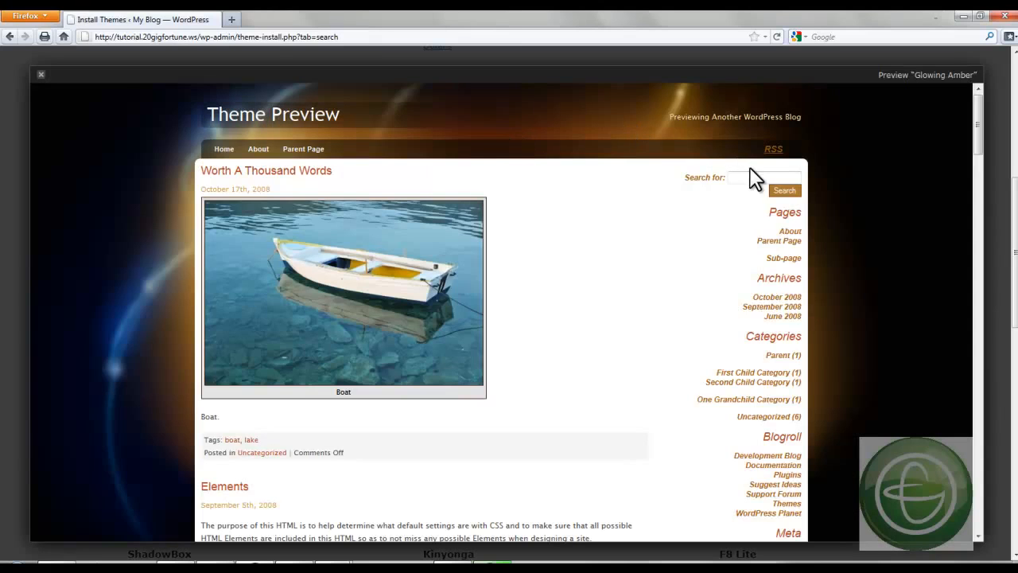
pyautogui.click(41, 74)
pyautogui.scroll(5, 95, 369)
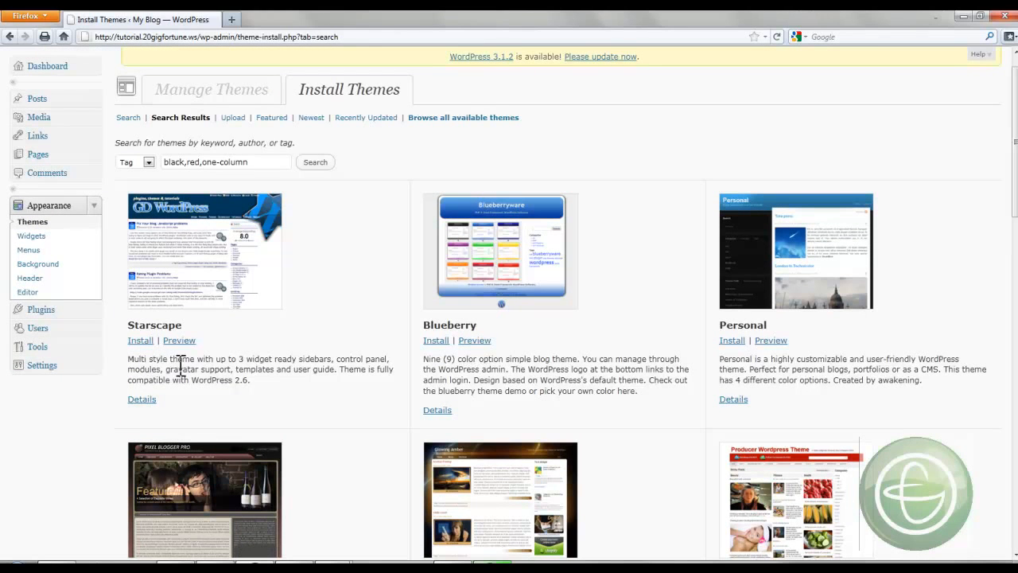
# Show the details of the Starscape theme, then install and activate it
pyautogui.click(142, 399)
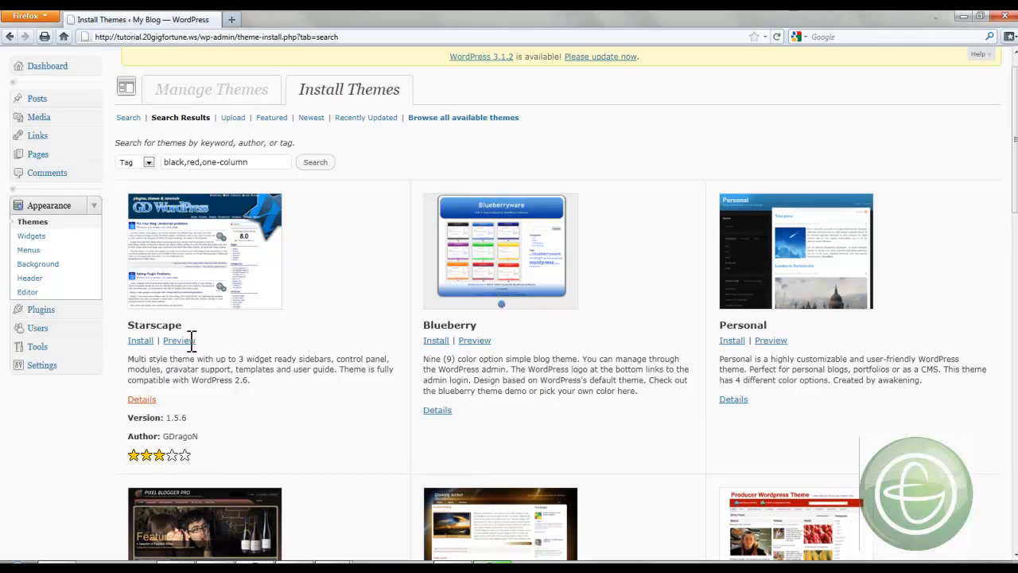
pyautogui.click(140, 341)
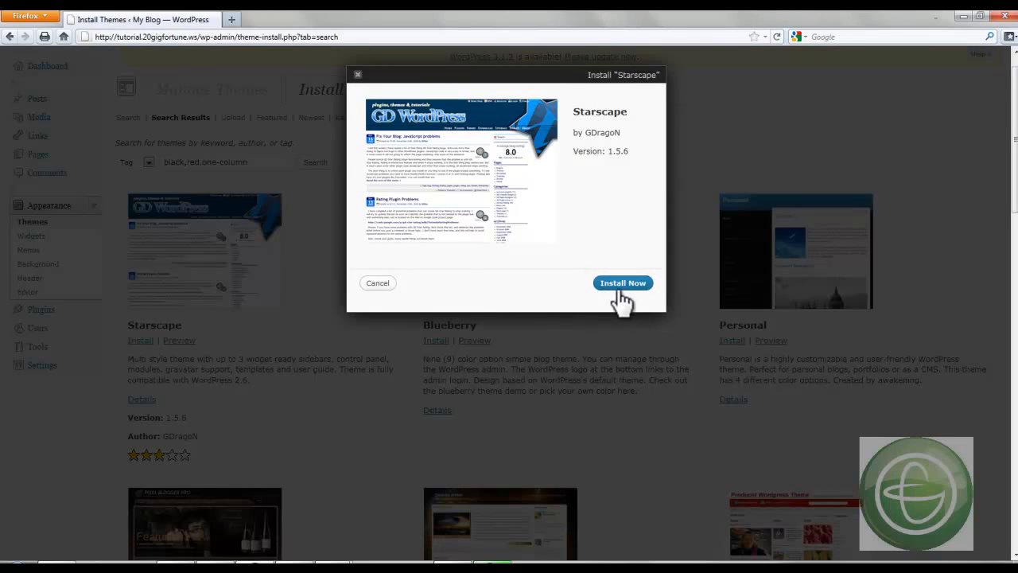
pyautogui.click(624, 286)
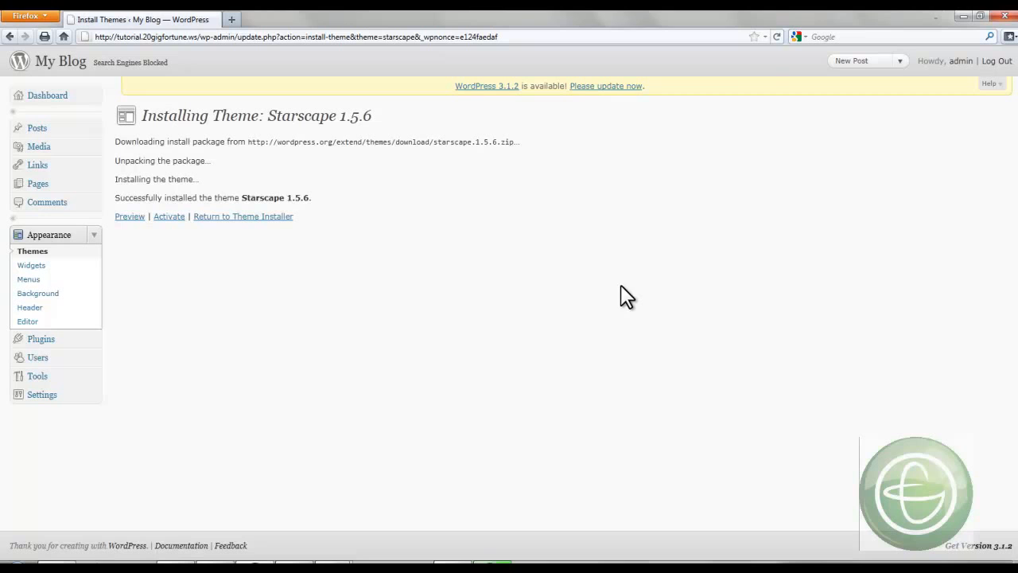
pyautogui.click(169, 217)
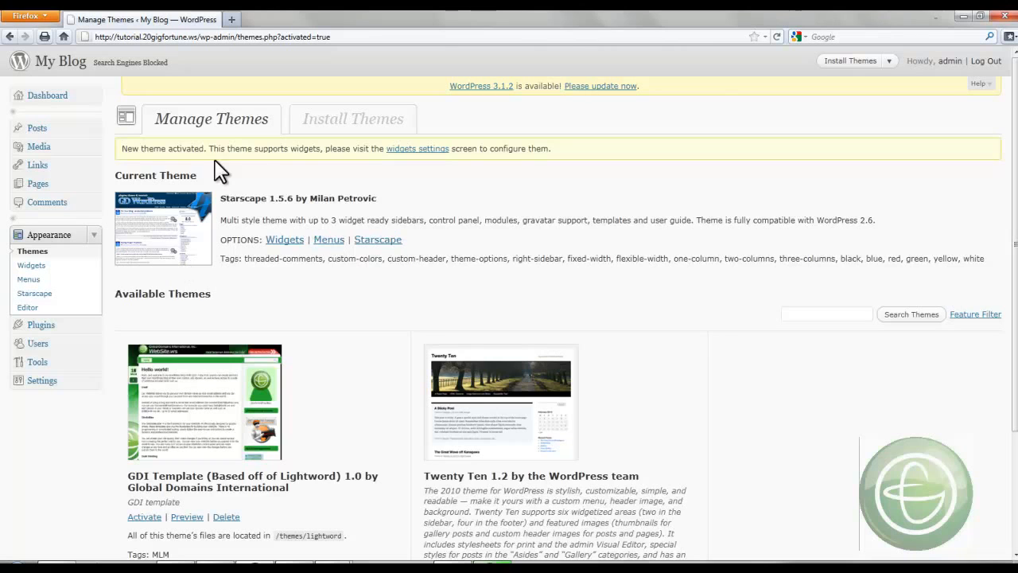
# Look at the widgets and menus pages offered by the Starscape theme, returning to theme management after each
pyautogui.click(285, 240)
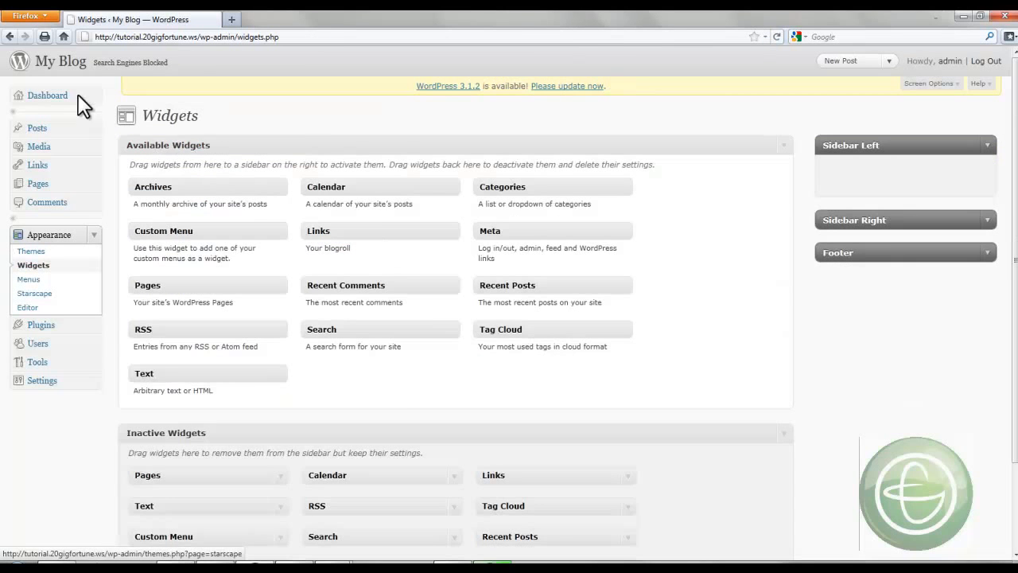
pyautogui.click(6, 35)
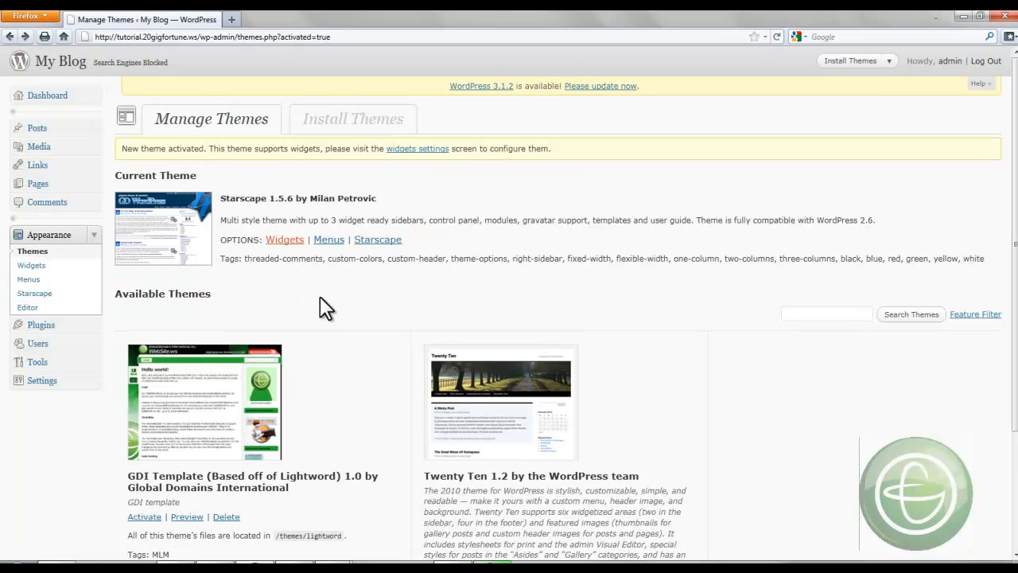
pyautogui.click(329, 241)
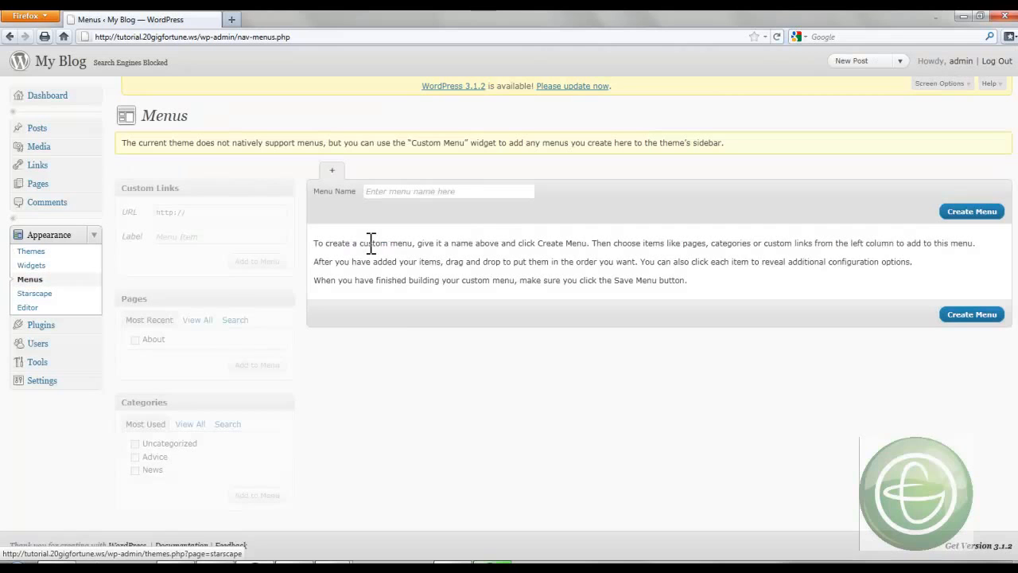
pyautogui.click(10, 36)
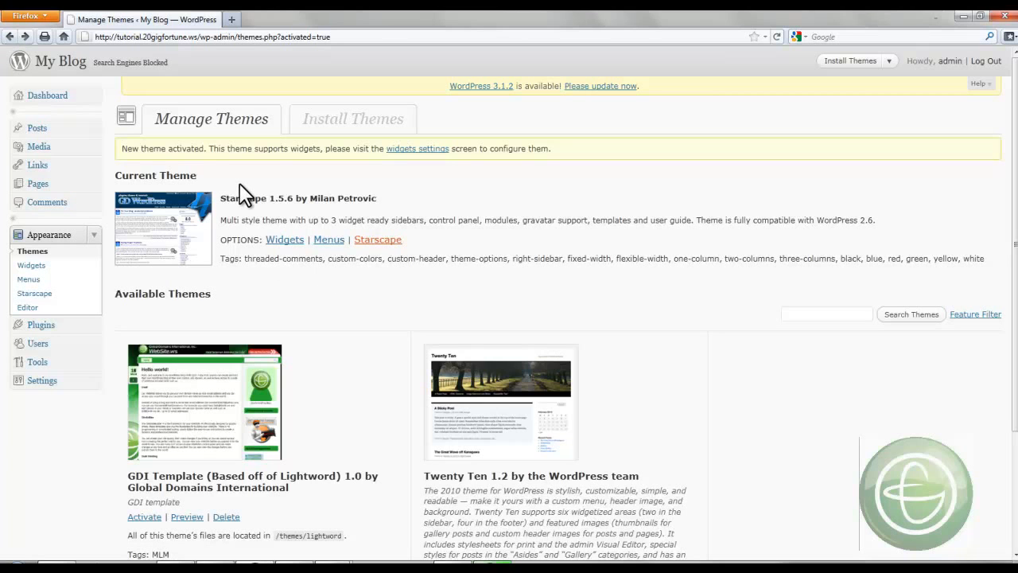
# View the live blog with the Starscape theme and look over the other available themes
pyautogui.click(72, 64)
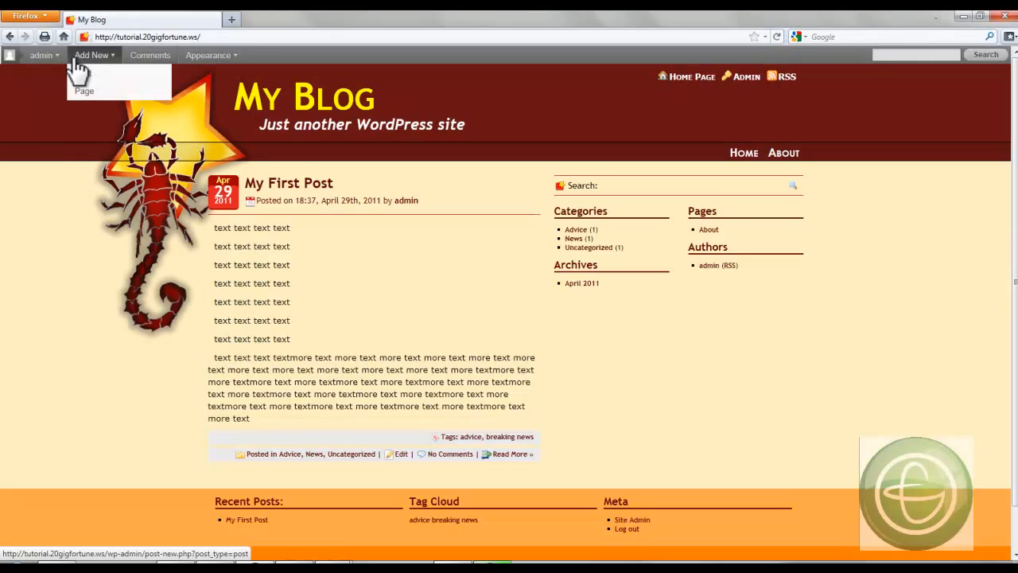
pyautogui.click(9, 38)
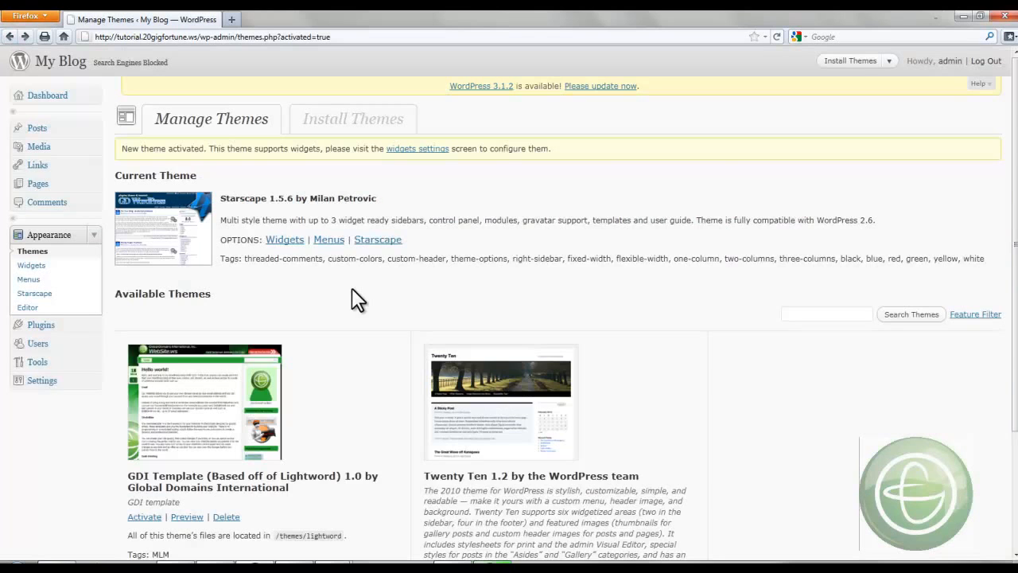
pyautogui.scroll(-4, 355, 298)
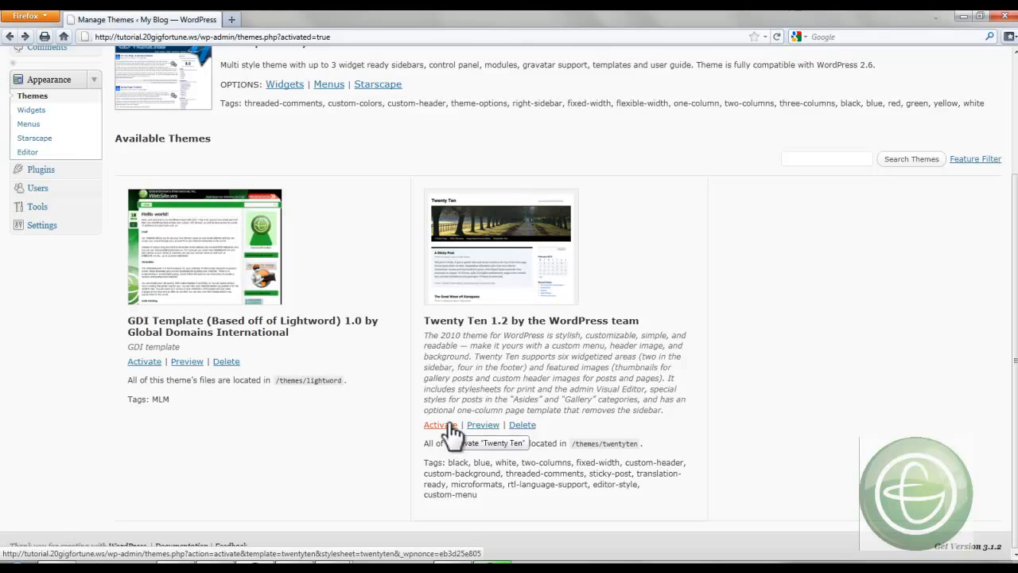
pyautogui.click(449, 429)
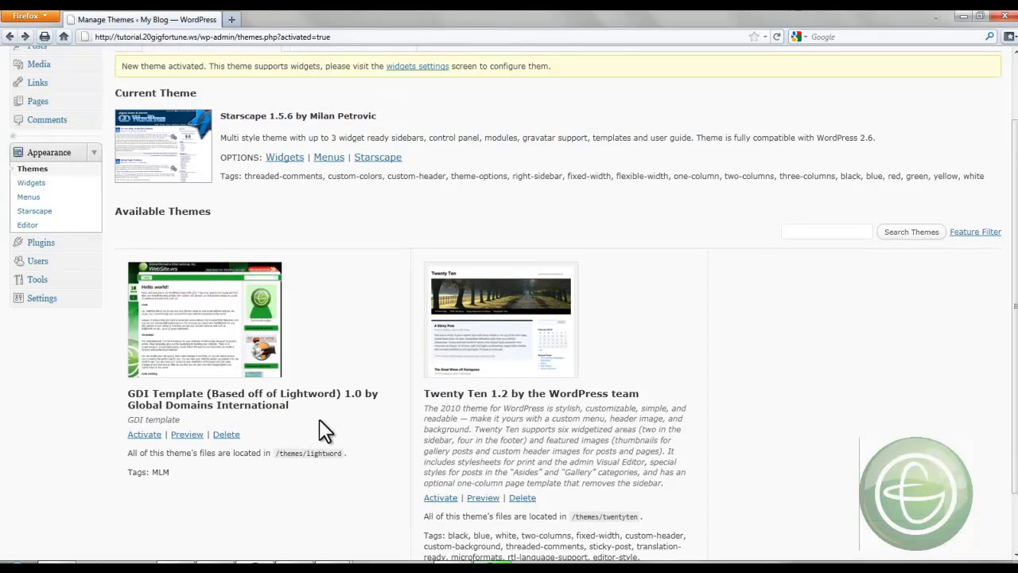
pyautogui.scroll(2, 626, 383)
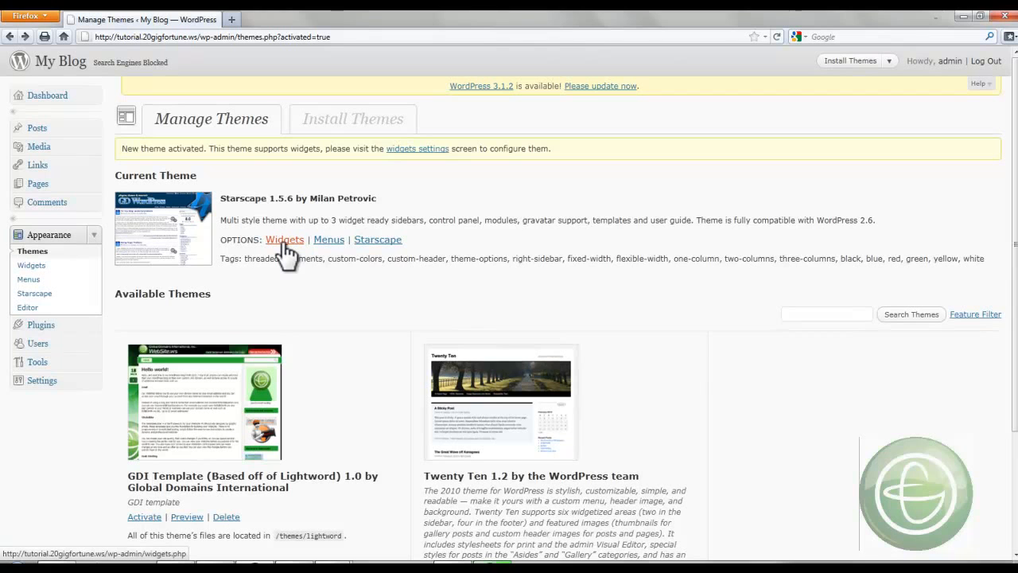
# Add the Calendar widget and, below it, the Archives widget to Sidebar Left, closing their settings
pyautogui.click(33, 267)
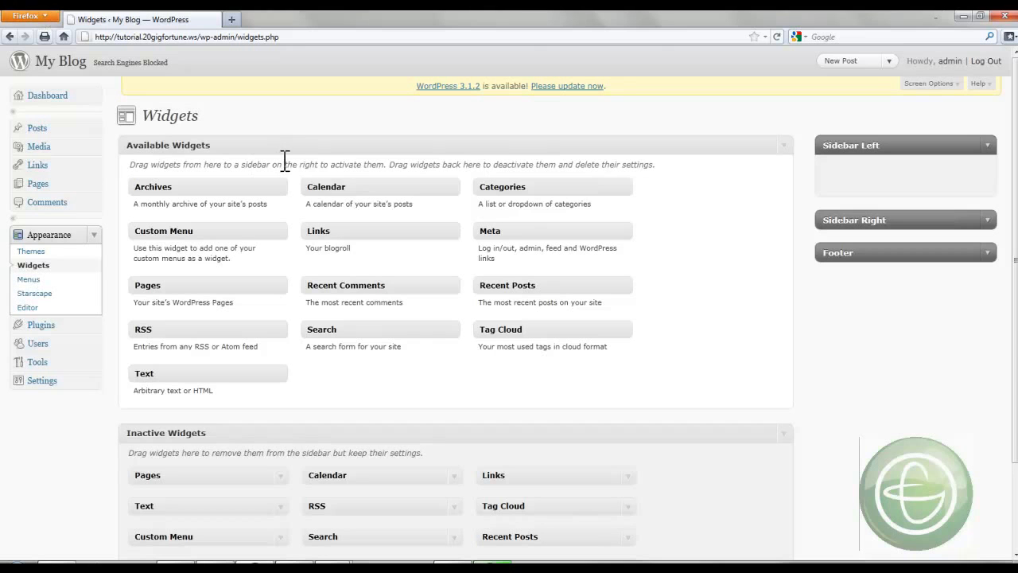
pyautogui.moveTo(337, 185); pyautogui.dragTo(840, 177)
pyautogui.click(871, 233)
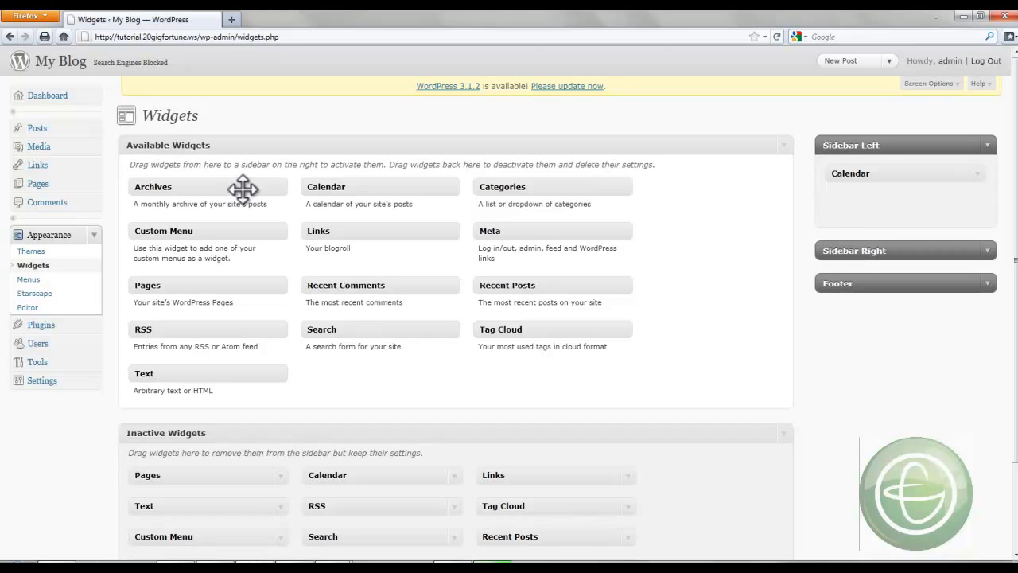
pyautogui.moveTo(249, 189); pyautogui.dragTo(905, 205)
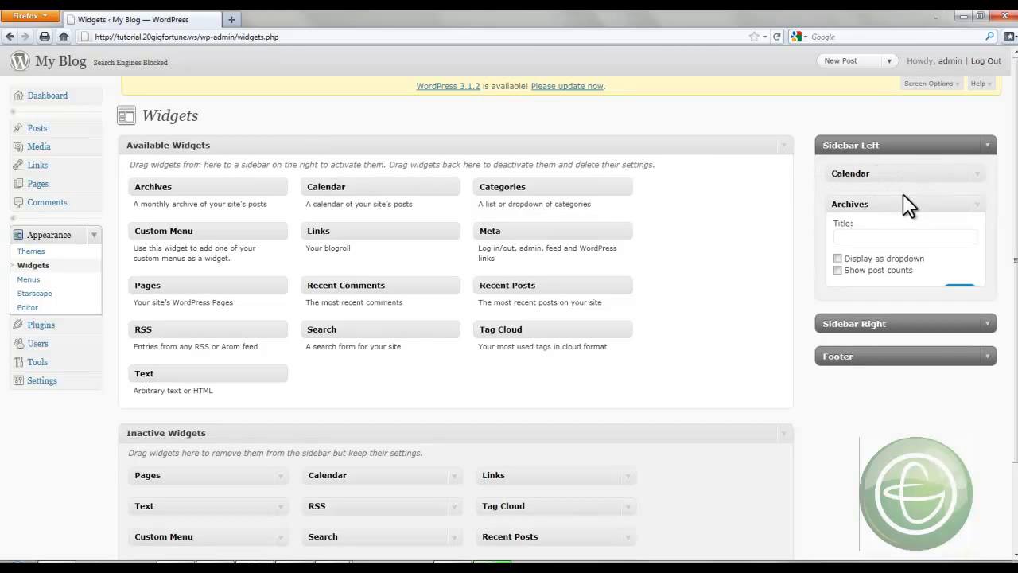
pyautogui.click(873, 294)
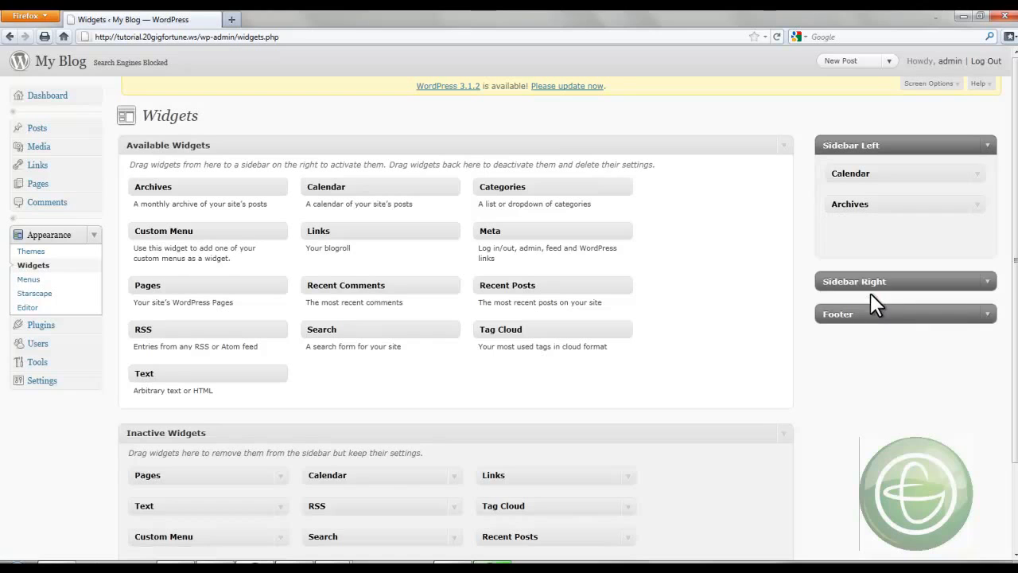
# Add the Recent Comments widget to Sidebar Left between Calendar and Archives and close its settings
pyautogui.moveTo(371, 291); pyautogui.dragTo(912, 245)
pyautogui.moveTo(416, 281); pyautogui.dragTo(919, 218)
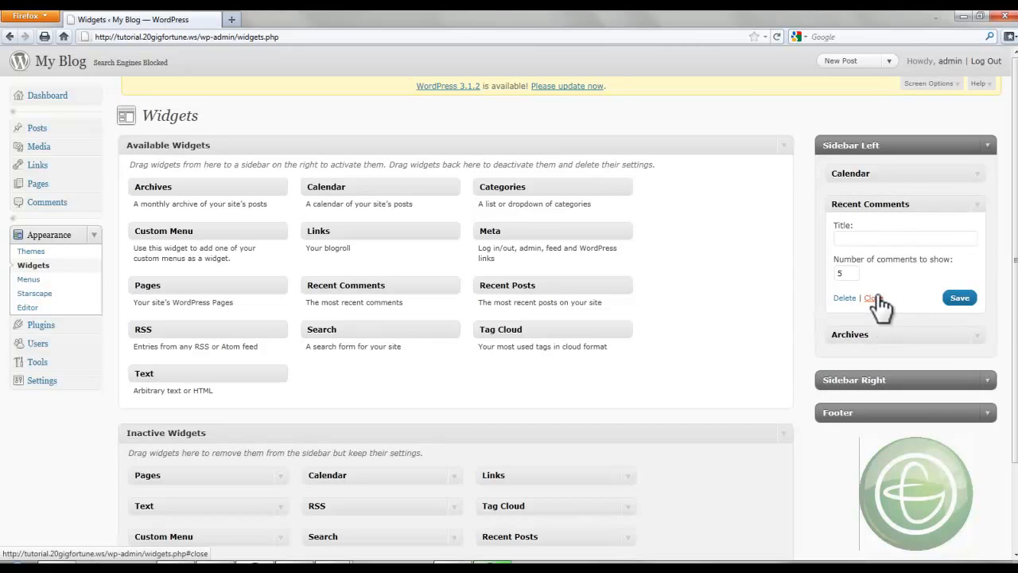
pyautogui.click(873, 297)
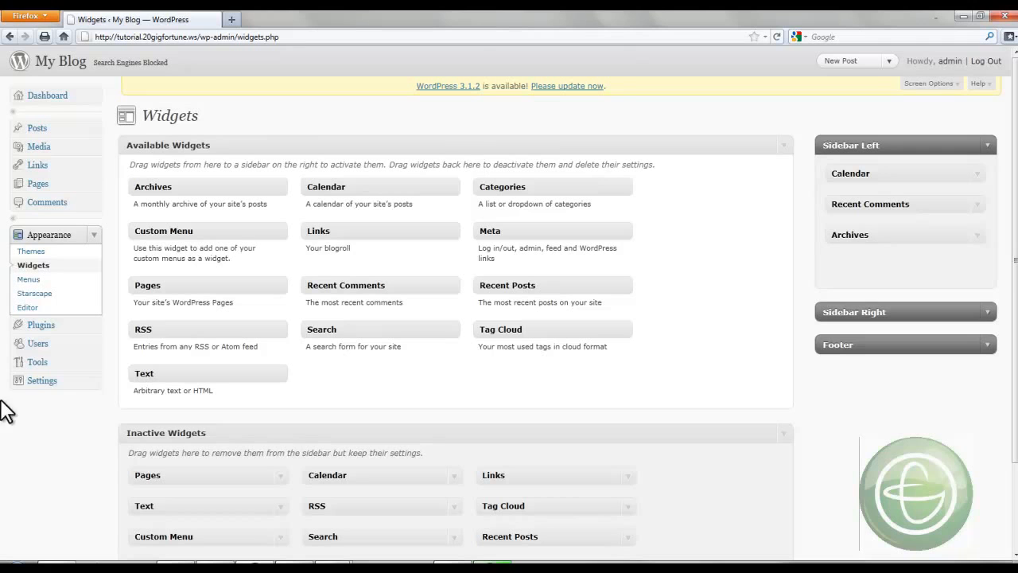
# Search the plugin directory for "twitter" and install the Twitter 0.1.8 plugin
pyautogui.click(67, 325)
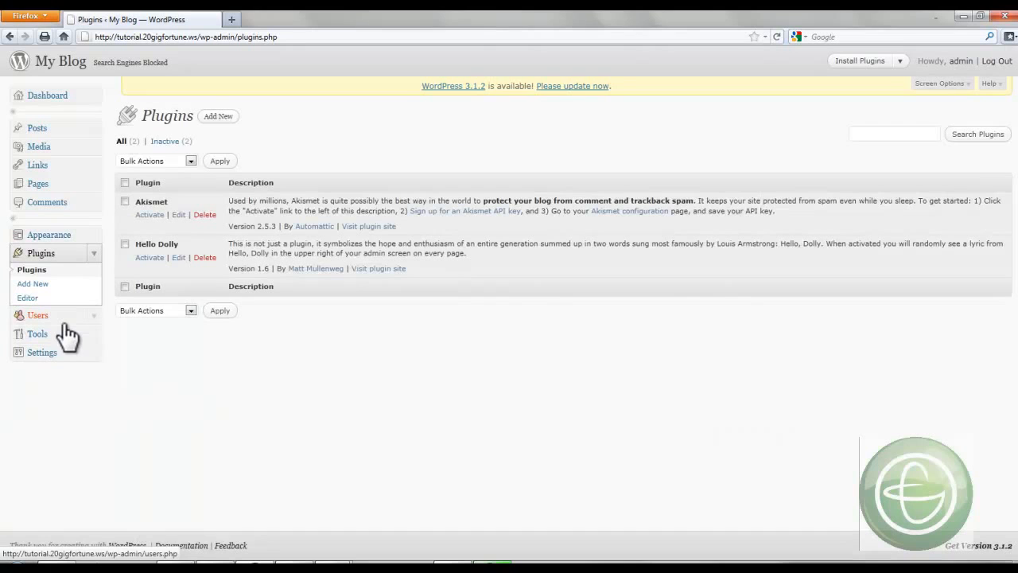
pyautogui.click(214, 118)
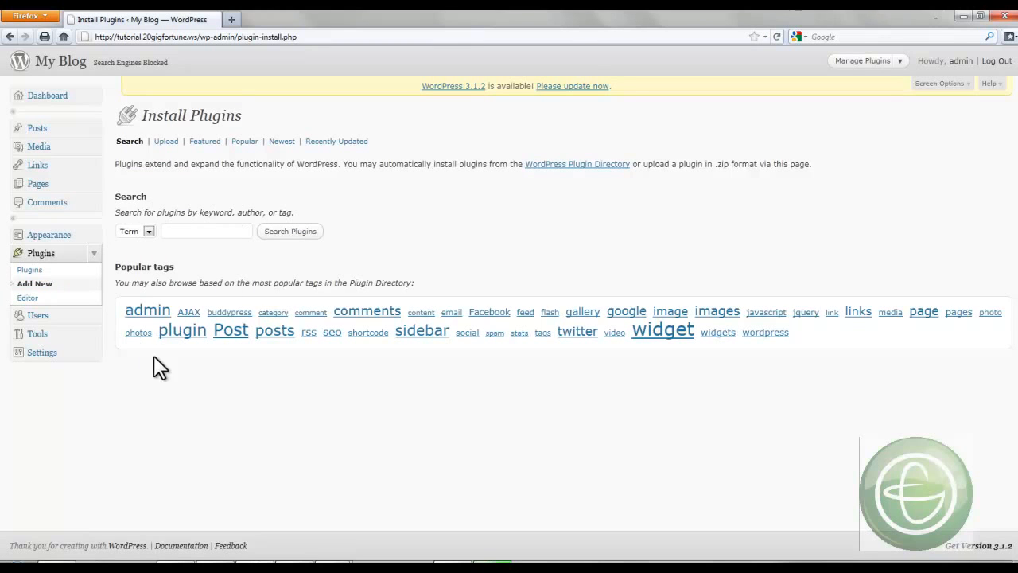
pyautogui.click(193, 233)
pyautogui.write('twitter')
pyautogui.click(294, 232)
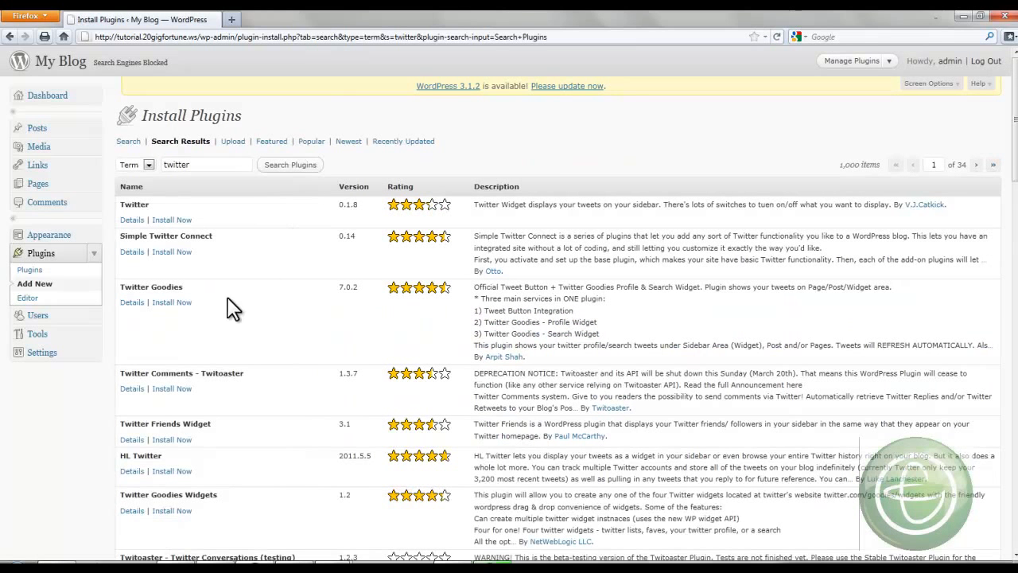
pyautogui.click(172, 221)
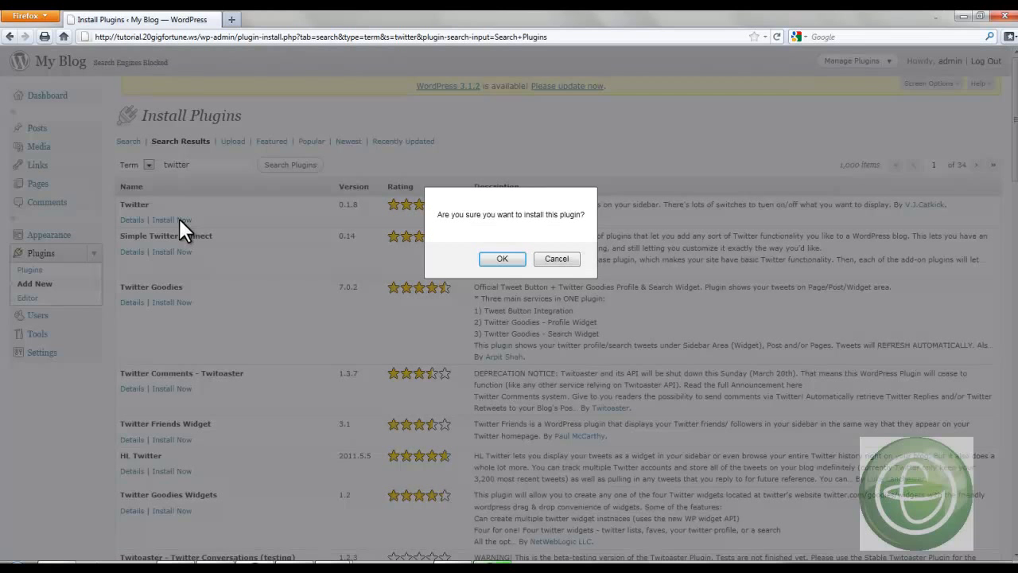
pyautogui.click(495, 265)
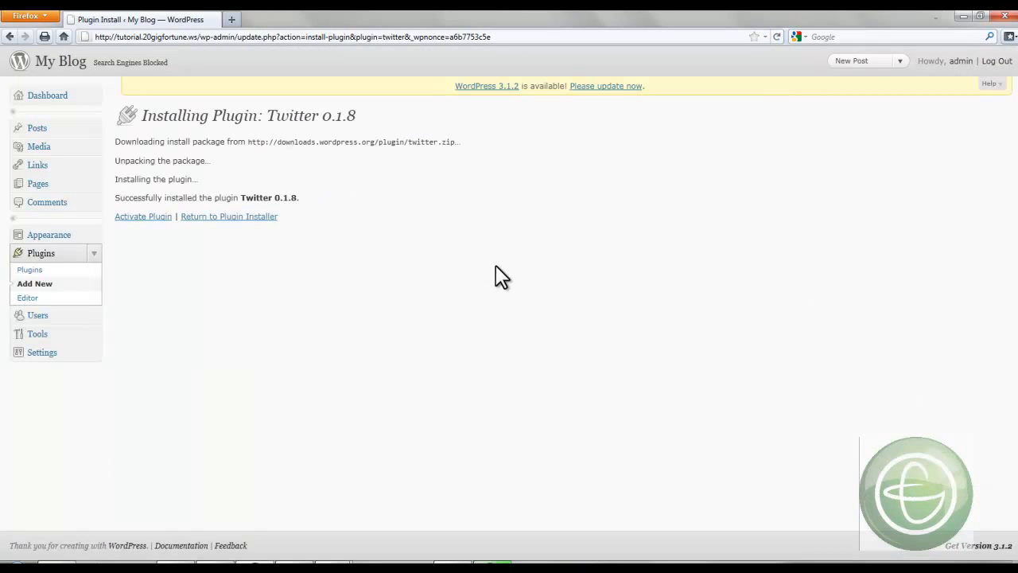
# Activate the installed Twitter plugin and add the Twitter VJCK widget to Sidebar Left below Archives
pyautogui.click(165, 218)
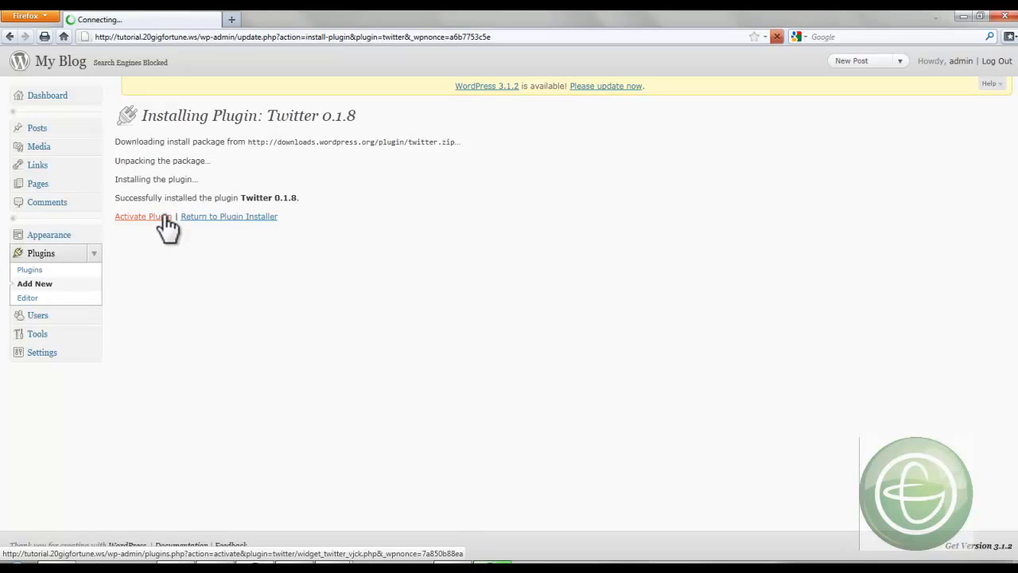
pyautogui.click(54, 237)
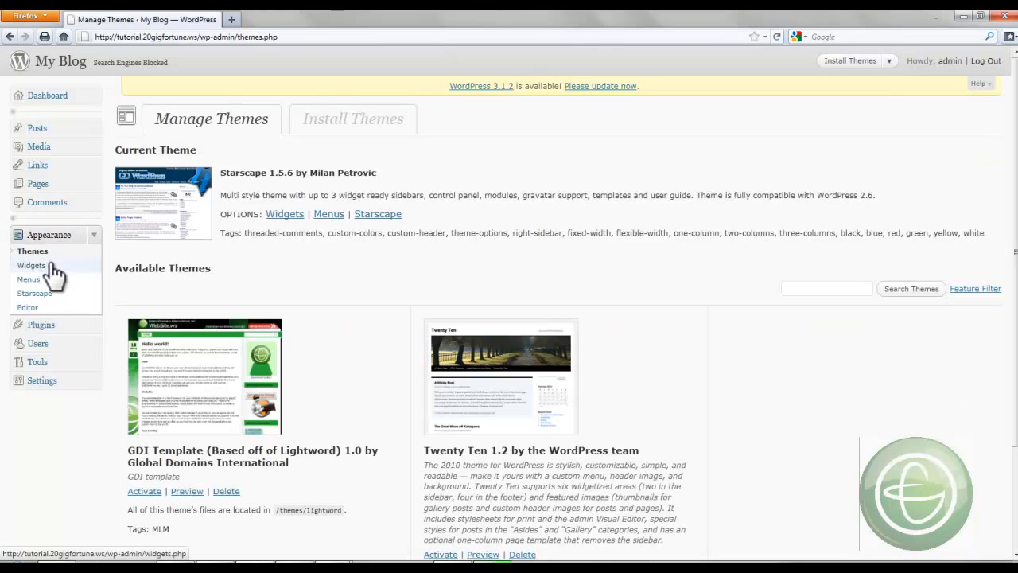
pyautogui.click(50, 268)
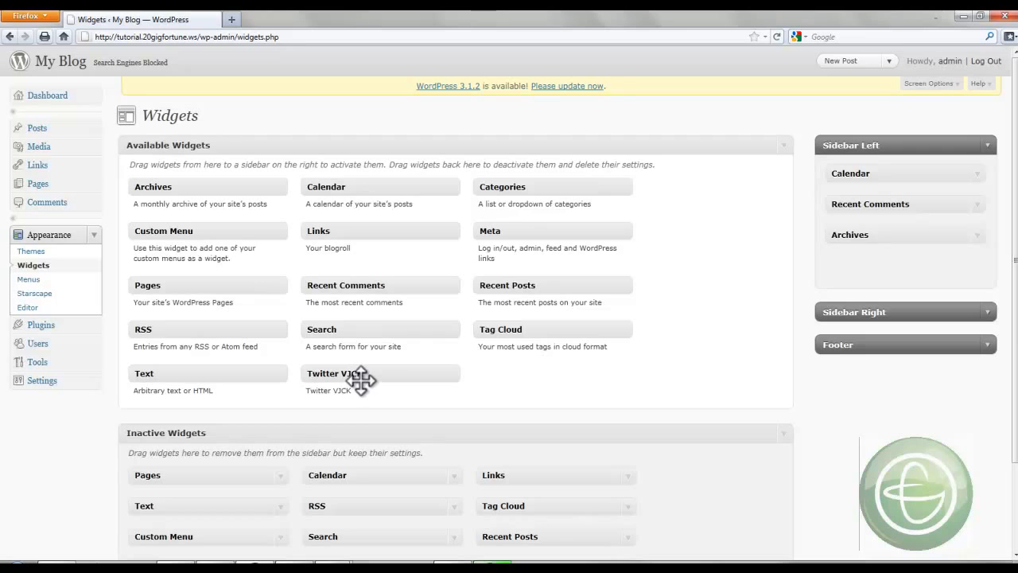
pyautogui.moveTo(413, 368); pyautogui.dragTo(894, 268)
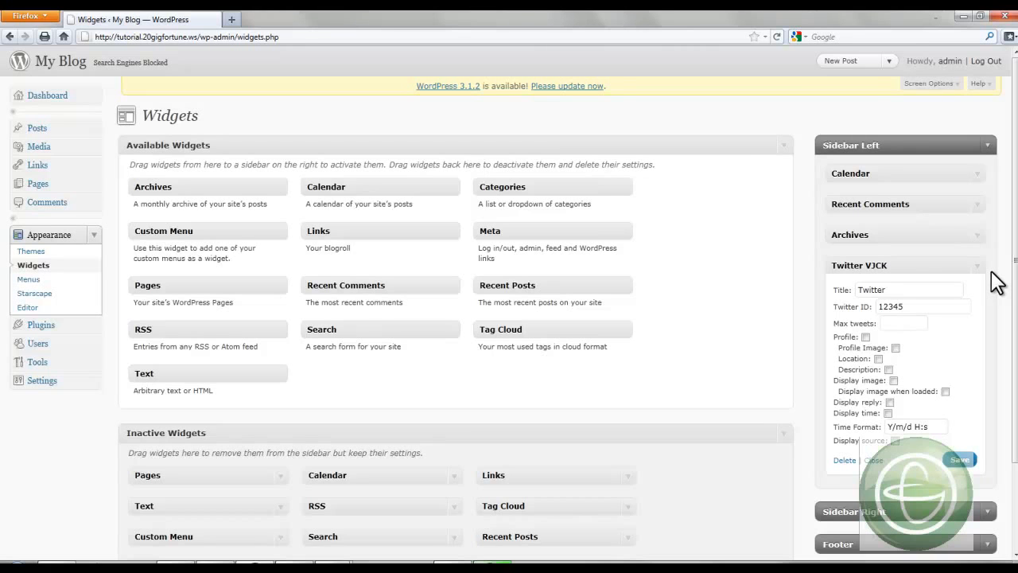
# Set the Twitter VJCK widget's Twitter ID to gdicorporate and max tweets to 5, toggle Profile Image, save, and close its settings
pyautogui.doubleClick(911, 307)
pyautogui.write('j')
pyautogui.write('gd')
pyautogui.write('icor')
pyautogui.write('porate')
pyautogui.press('BackSpace')
pyautogui.press('BackSpace')
pyautogui.press('BackSpace')
pyautogui.press('BackSpace')
pyautogui.press('BackSpace')
pyautogui.press('BackSpace')
pyautogui.press('BackSpace')
pyautogui.press('BackSpace')
pyautogui.press('BackSpace')
pyautogui.press('BackSpace')
pyautogui.press('BackSpace')
pyautogui.press('BackSpace')
pyautogui.write('gdicorporate')
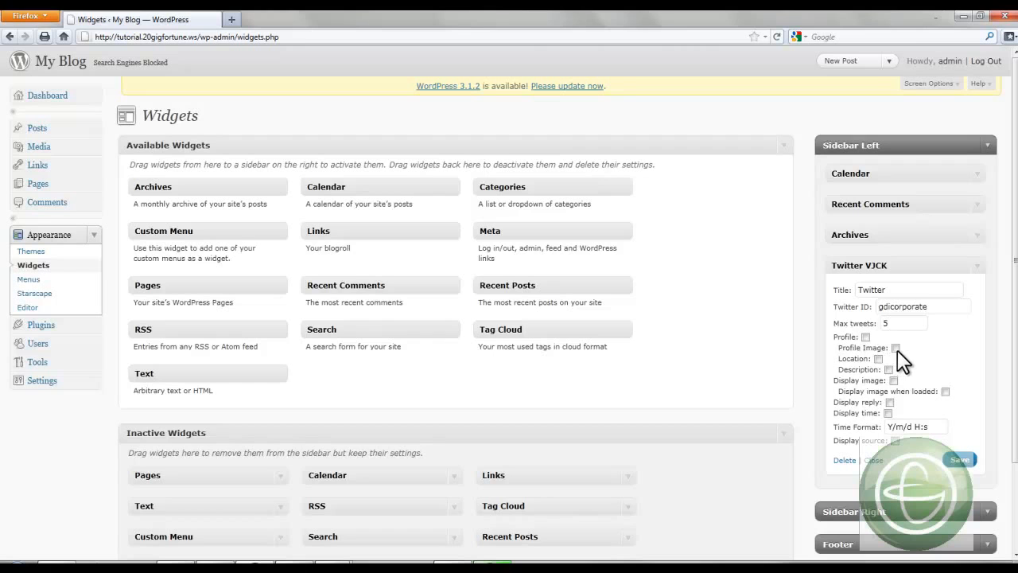
pyautogui.click(894, 347)
pyautogui.click(947, 460)
pyautogui.click(869, 460)
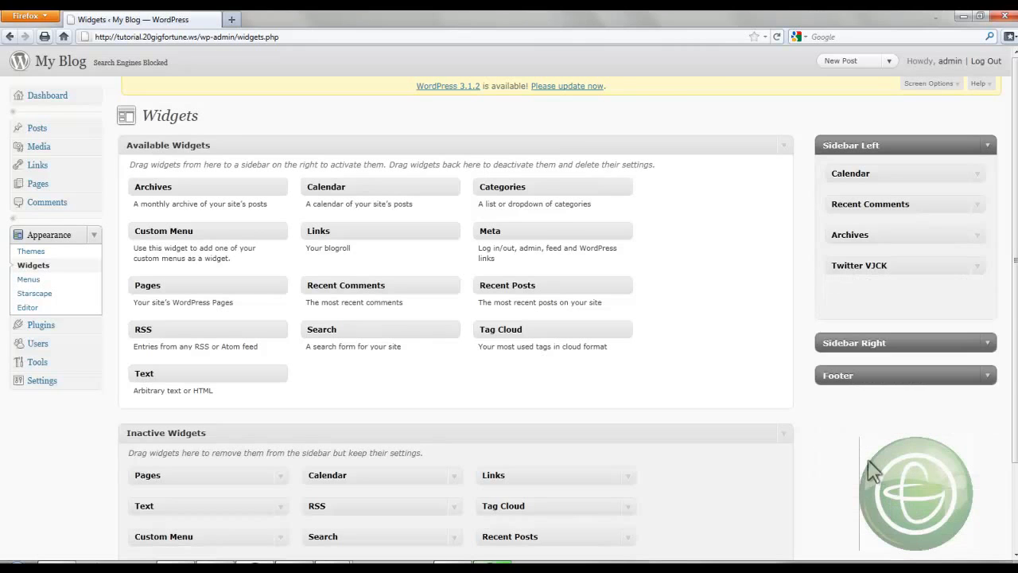
# Check the Twitter feed in the live blog's sidebar and return to the widgets page
pyautogui.click(89, 63)
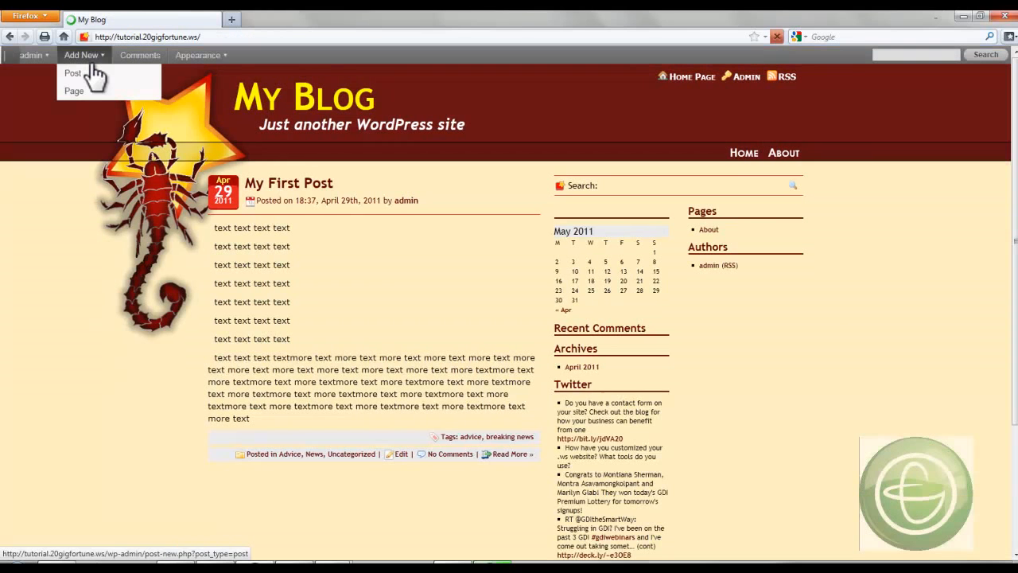
pyautogui.scroll(-3, 727, 336)
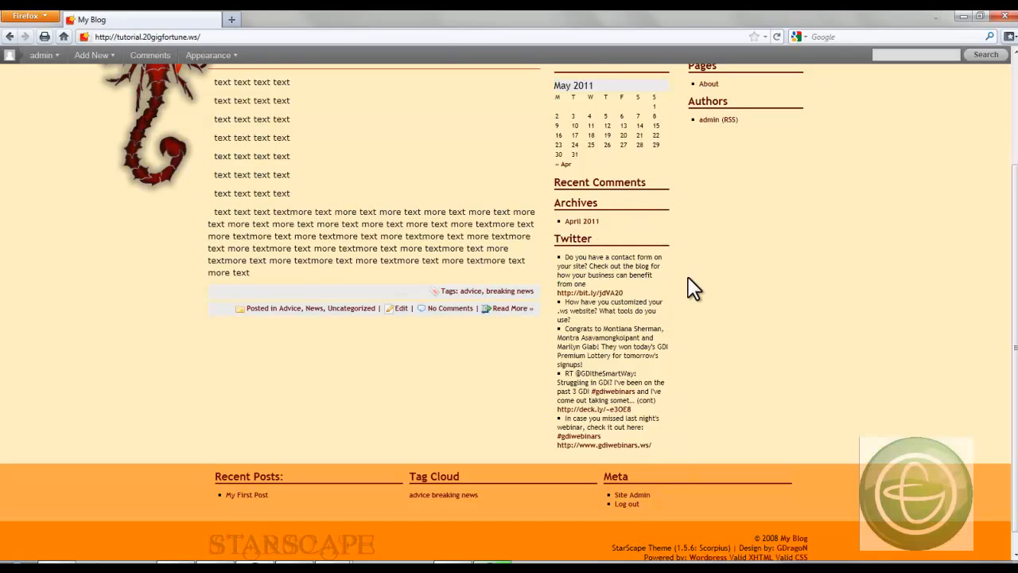
pyautogui.click(13, 33)
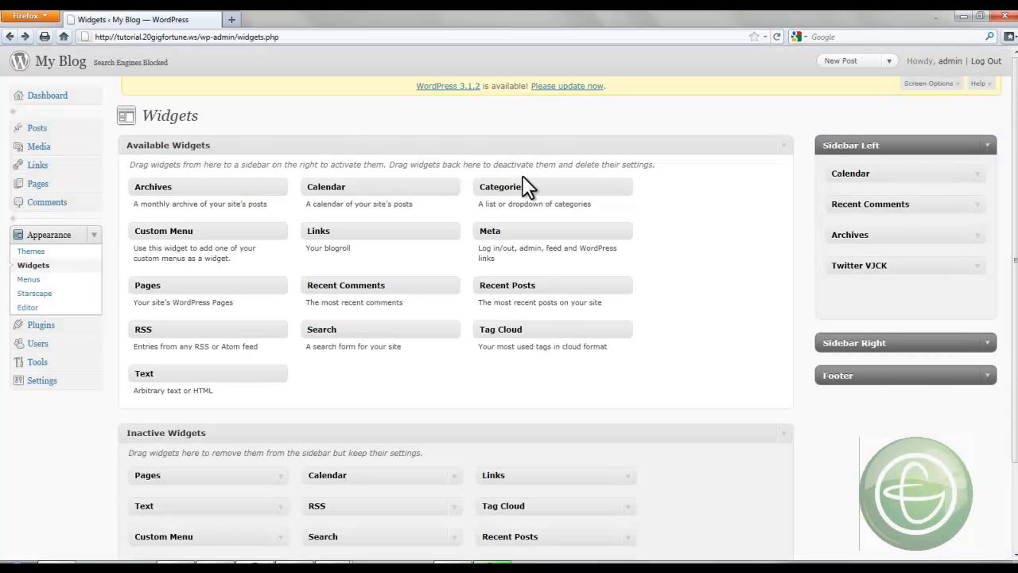
# Title the Calendar widget in Sidebar Left "Our Calendar", save it, and close its settings
pyautogui.click(980, 177)
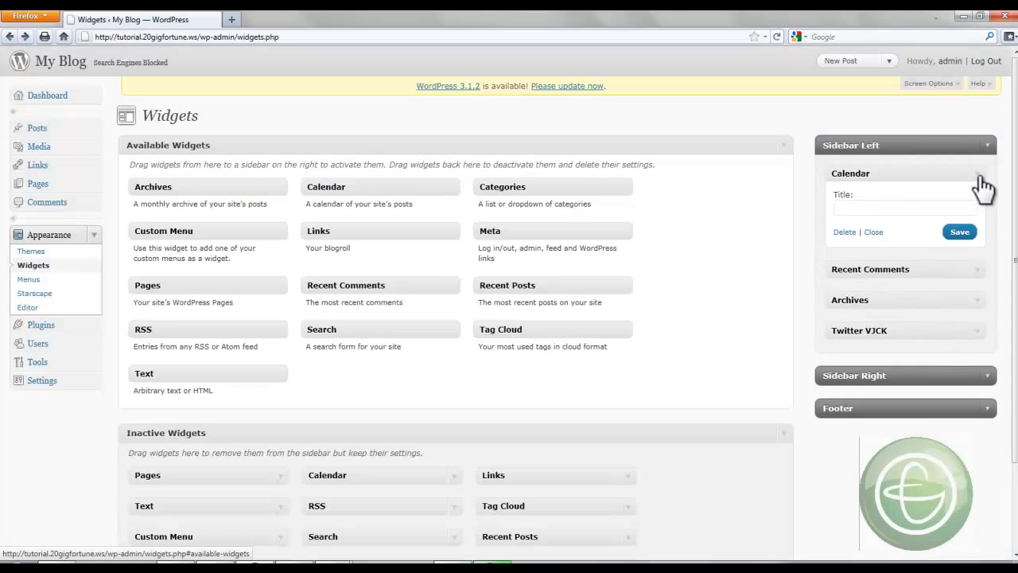
pyautogui.click(919, 202)
pyautogui.write('Our Calendar')
pyautogui.click(953, 236)
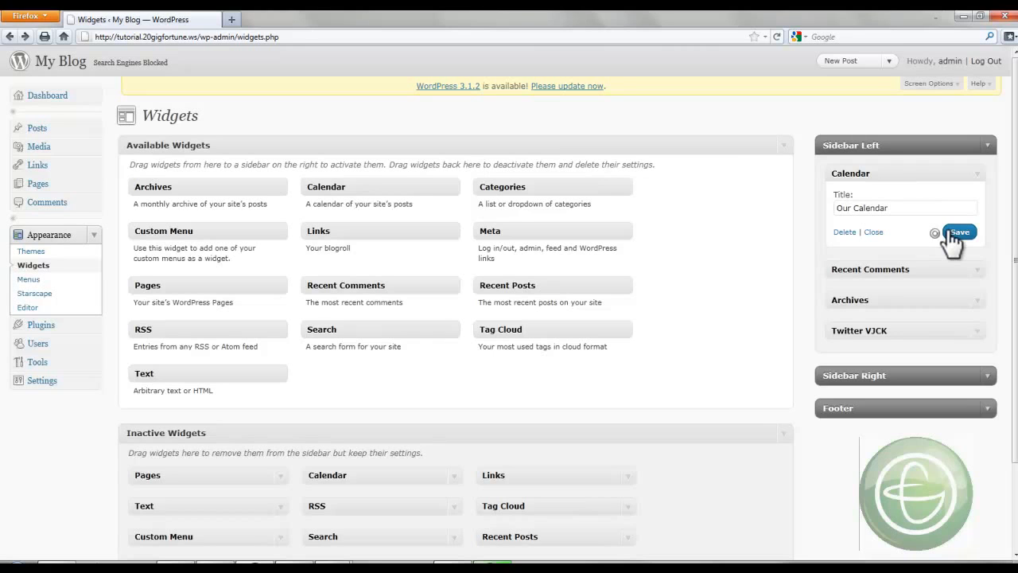
pyautogui.click(875, 232)
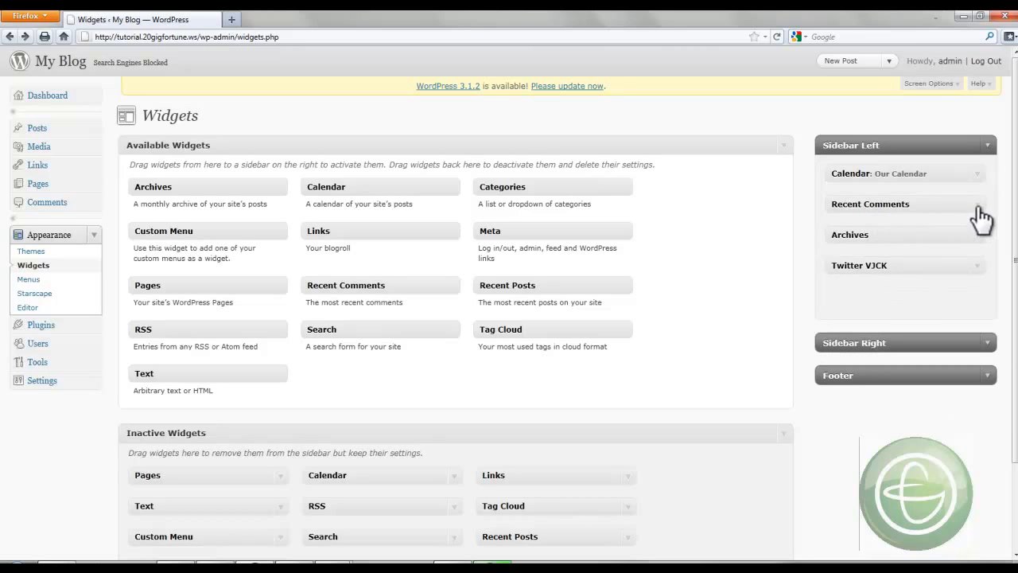
# Title the Recent Comments widget in Sidebar Left "Recent Comments" and save it
pyautogui.click(979, 209)
pyautogui.click(921, 236)
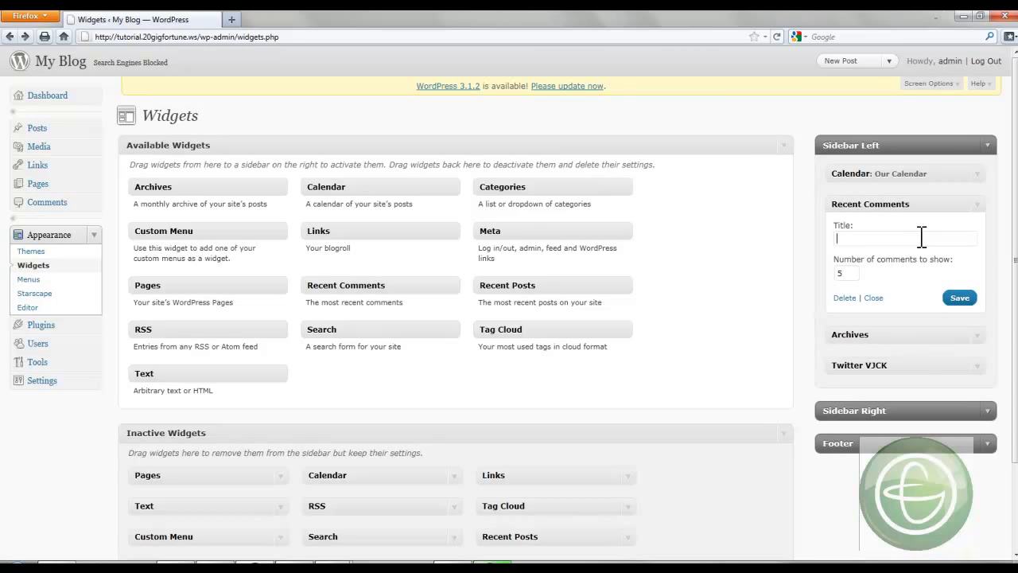
pyautogui.write('Recent Comments')
pyautogui.click(954, 300)
# Title the Archives widget "Past Posts", have it display as a dropdown, and save both it and the Recent Comments widget
pyautogui.click(979, 337)
pyautogui.click(875, 368)
pyautogui.write('Past Posts')
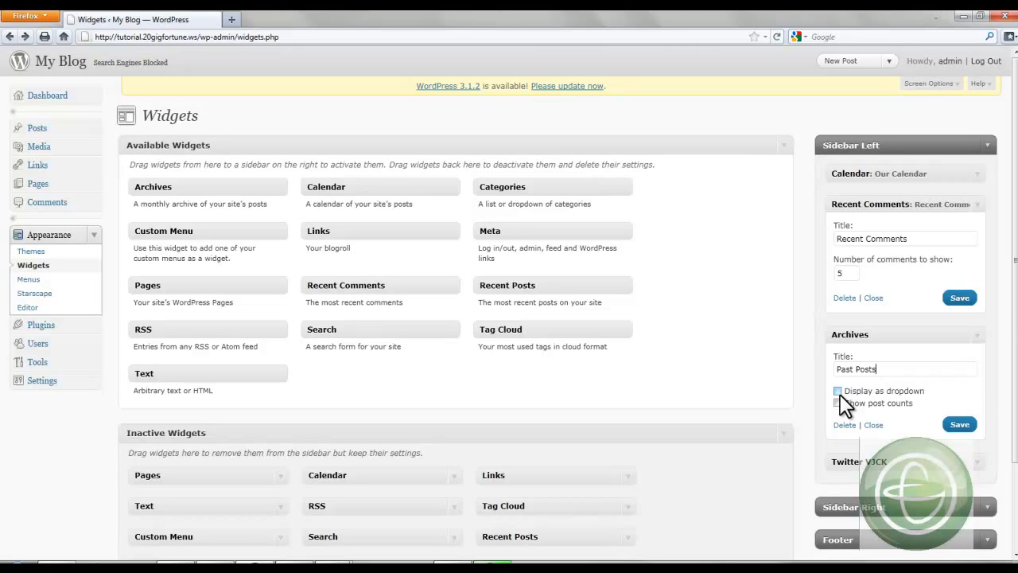
pyautogui.click(960, 424)
pyautogui.click(972, 299)
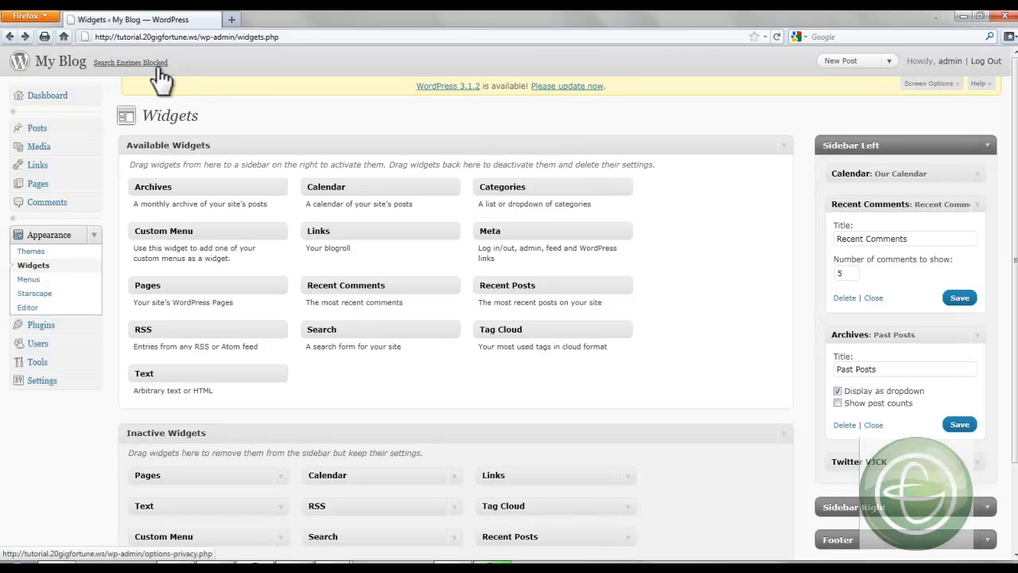
# View the widget titles on the live blog, try the Past Posts month dropdown, and return to the widgets page
pyautogui.click(59, 63)
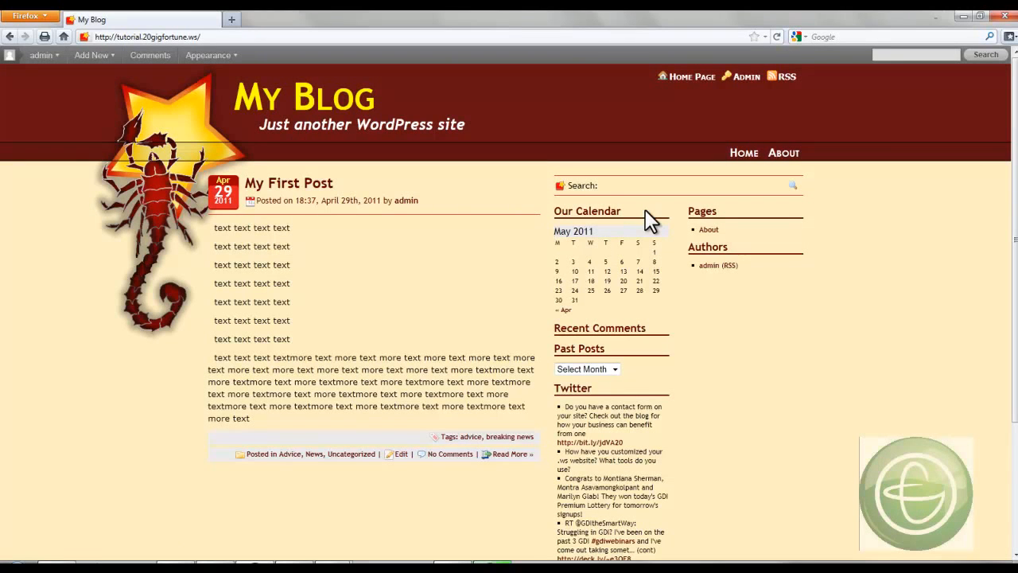
pyautogui.scroll(-2, 621, 342)
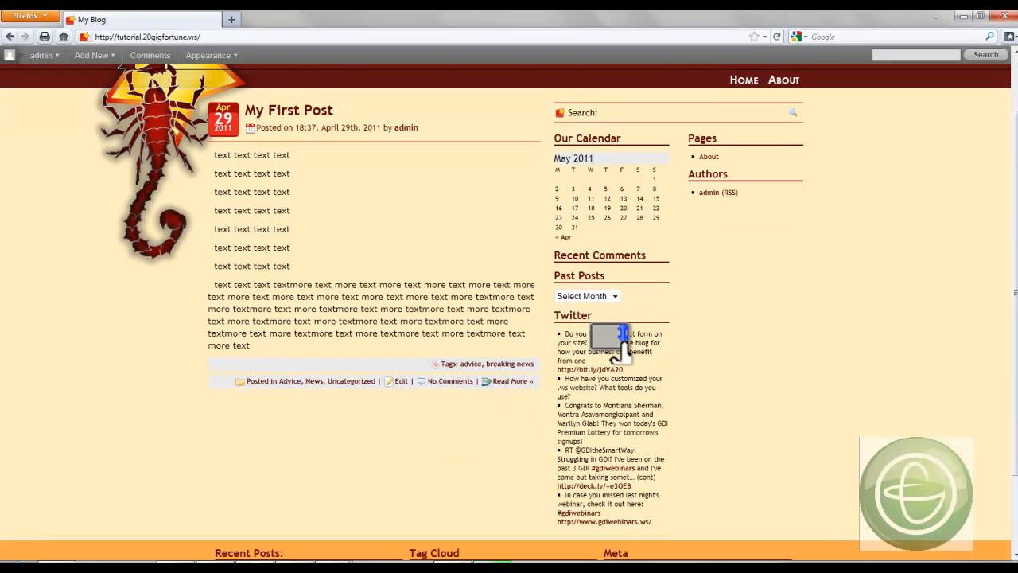
pyautogui.click(611, 300)
pyautogui.click(611, 301)
pyautogui.click(11, 36)
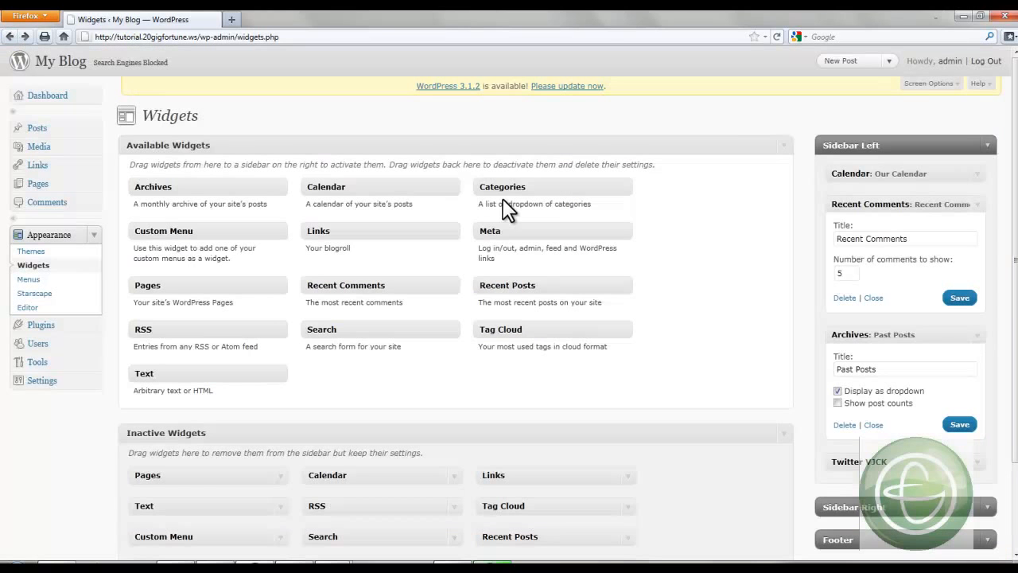
# Look at the live blog's right sidebar column with Pages and Authors, and return to the widgets page
pyautogui.scroll(3, 757, 211)
pyautogui.click(83, 63)
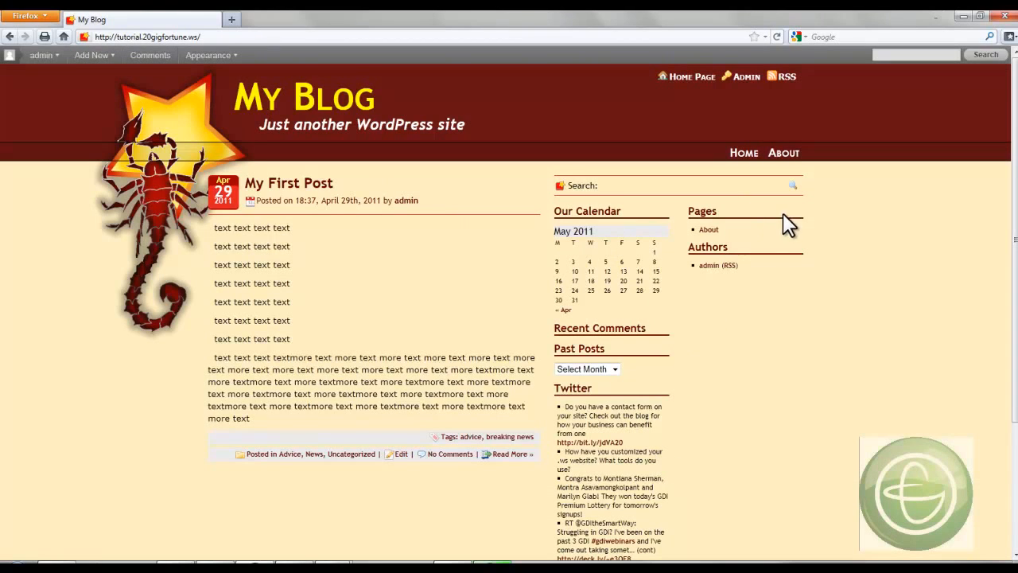
pyautogui.click(9, 38)
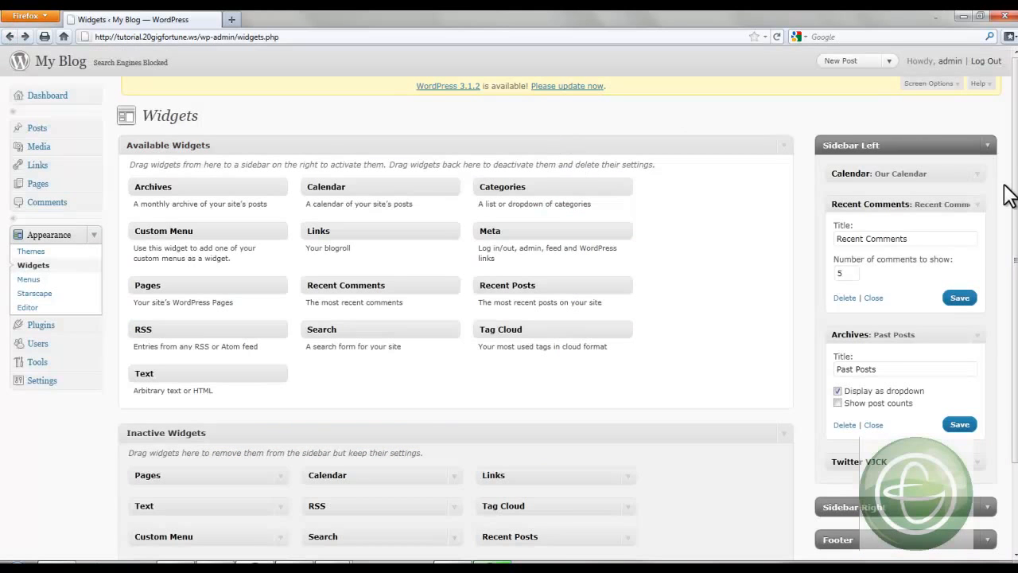
# Add a Text widget to Sidebar Right titled "Extra text" with the content "This is where I talk more about my blog." and save it
pyautogui.scroll(-3, 802, 154)
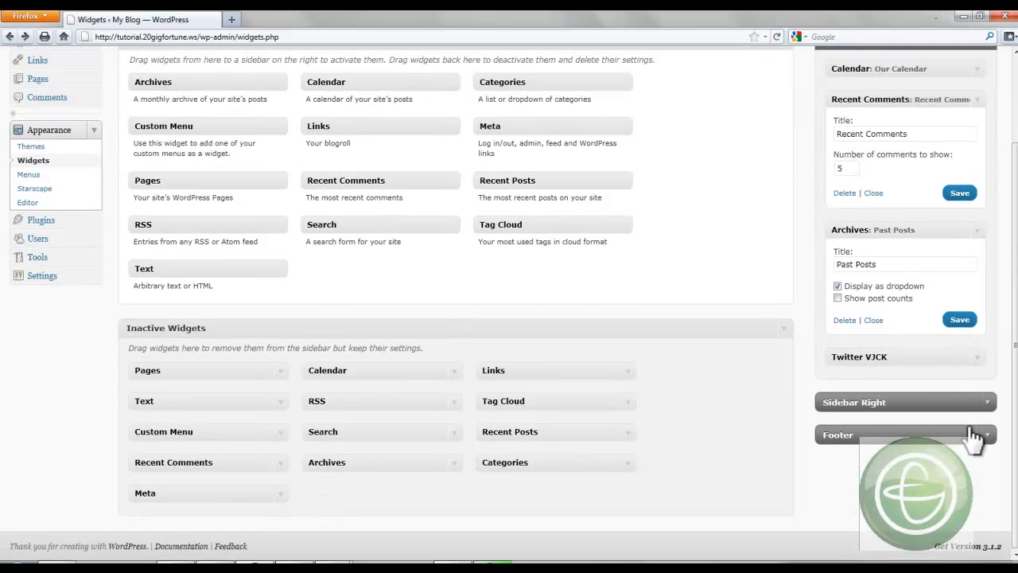
pyautogui.click(989, 404)
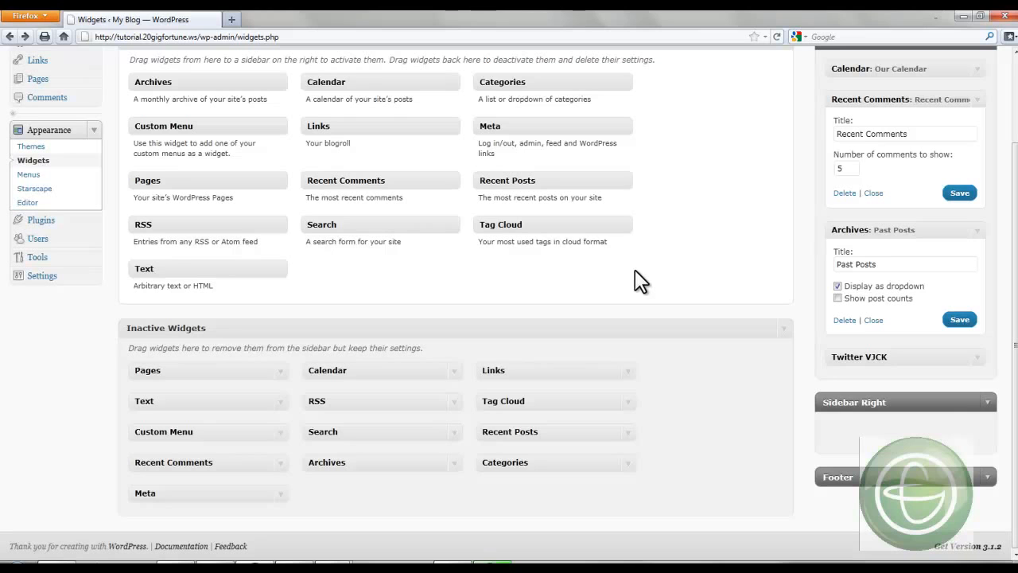
pyautogui.moveTo(146, 268); pyautogui.dragTo(916, 425)
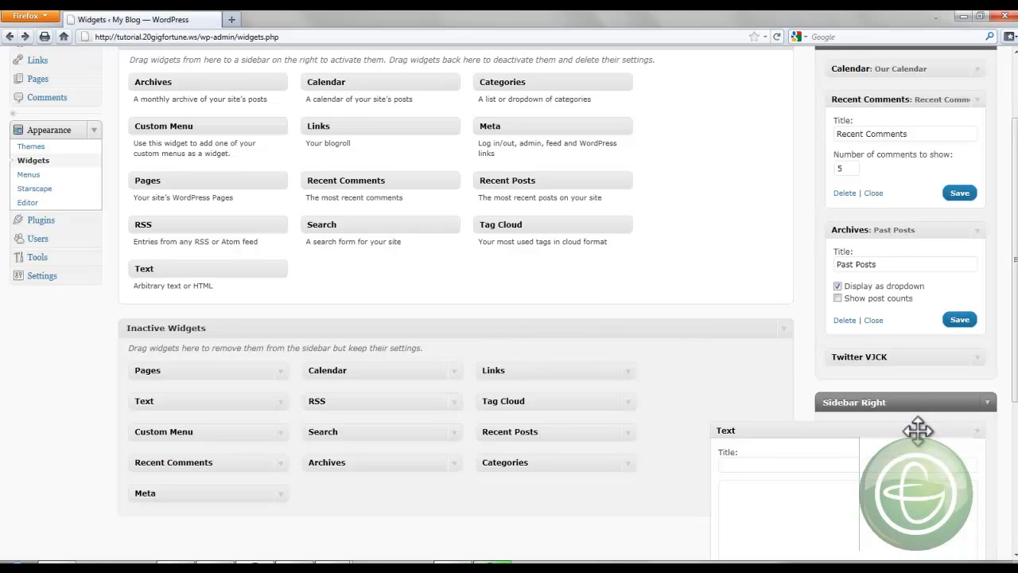
pyautogui.click(830, 467)
pyautogui.write('Extra text')
pyautogui.click(760, 506)
pyautogui.write('This is where I tal')
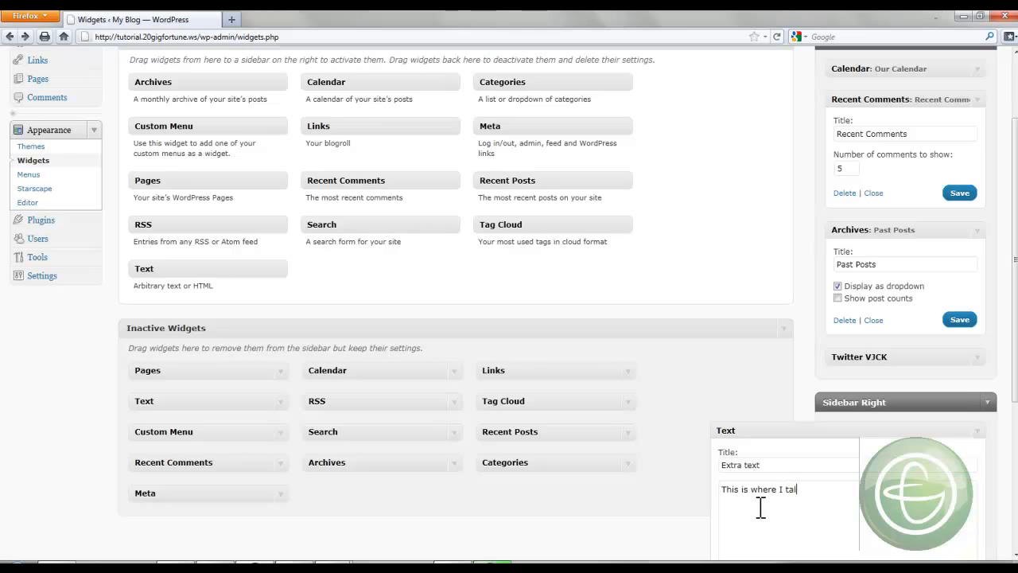
pyautogui.write('k more about my blog.')
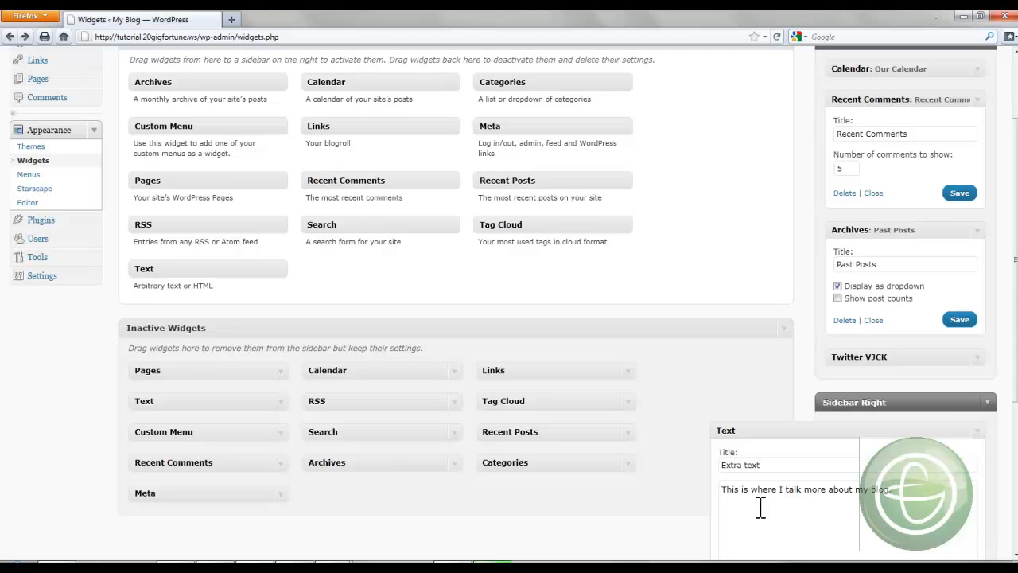
pyautogui.scroll(-5, 761, 509)
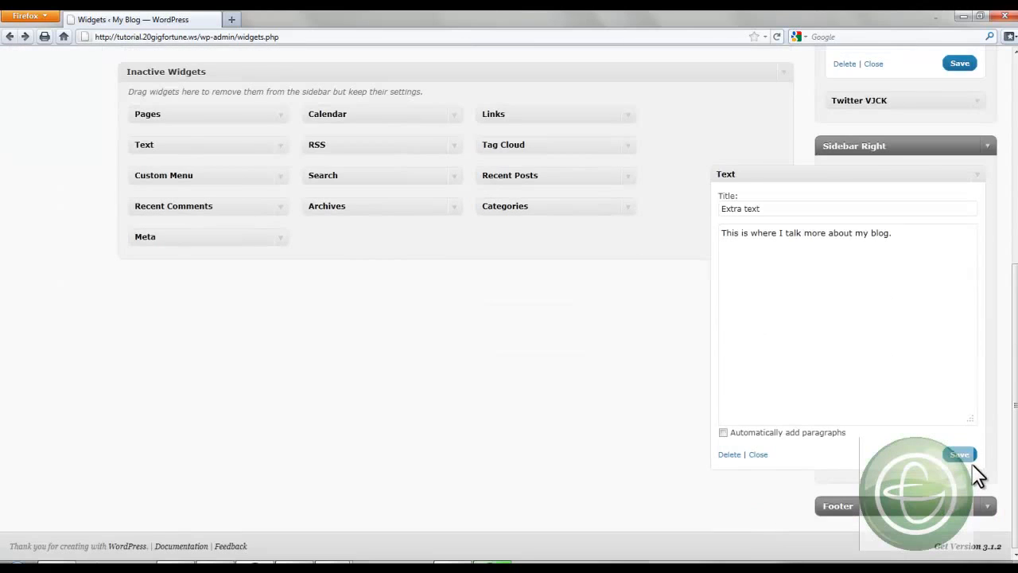
pyautogui.click(960, 456)
# Examine the Extra text widget, the left sidebar widgets and the footer on the live blog, and return to the widgets page
pyautogui.scroll(6, 570, 333)
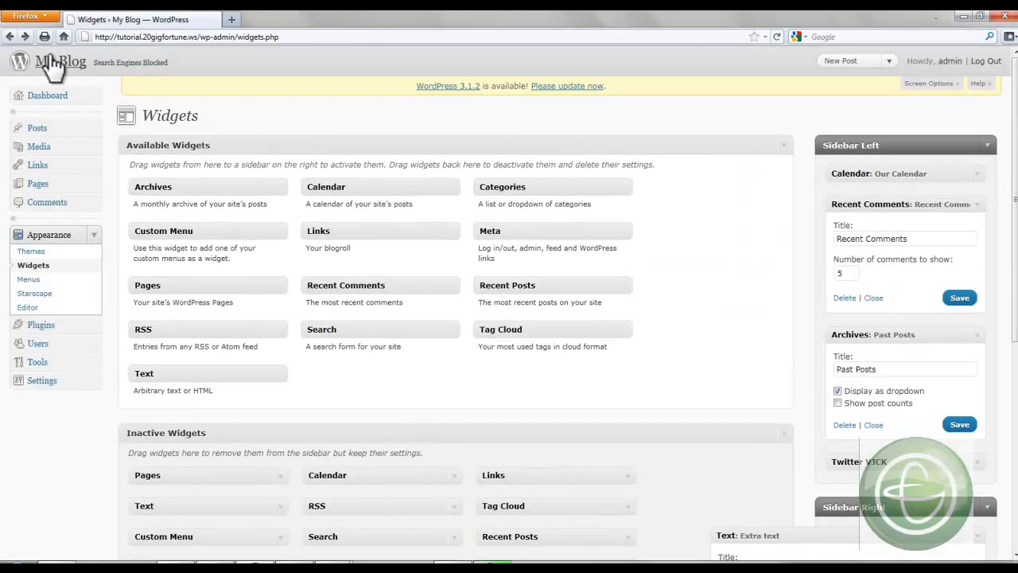
pyautogui.click(61, 69)
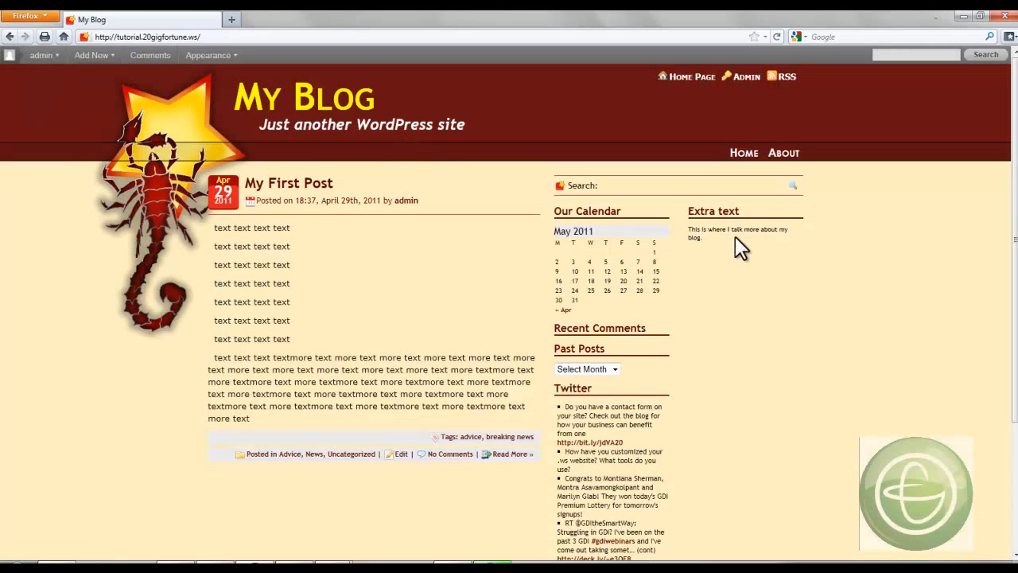
pyautogui.scroll(-5, 723, 355)
pyautogui.scroll(5, 723, 355)
pyautogui.scroll(-1, 723, 335)
pyautogui.scroll(-2, 722, 335)
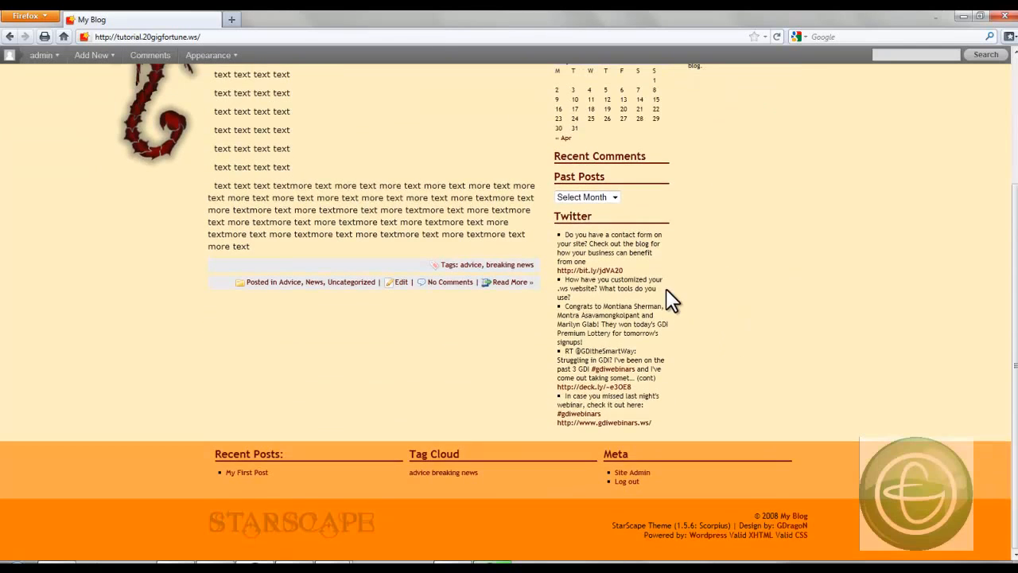
pyautogui.scroll(3, 665, 288)
pyautogui.click(4, 37)
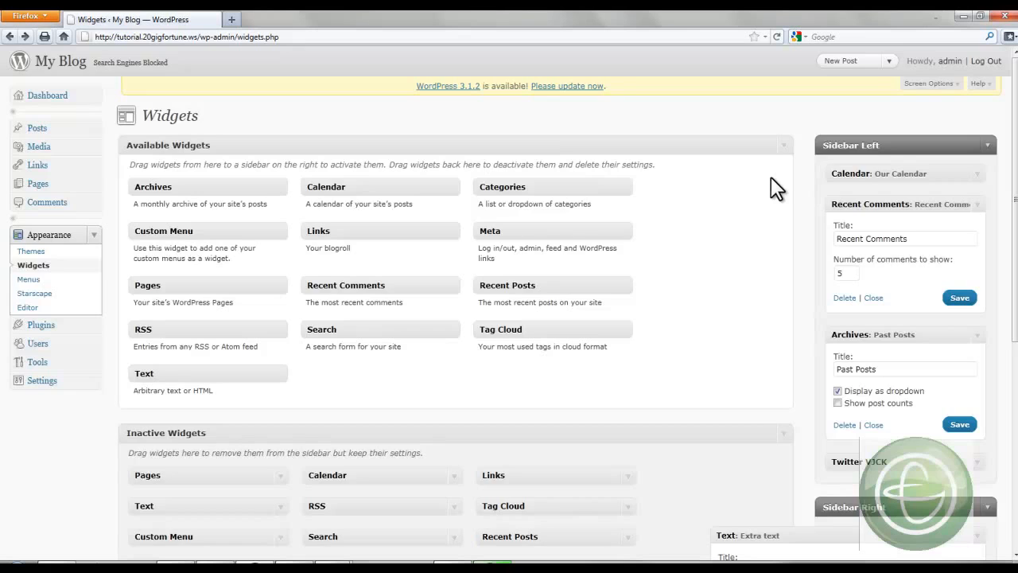
# Review the widgets page and the finished live blog down to its footer, and return to the widgets page
pyautogui.scroll(-5, 771, 176)
pyautogui.scroll(5, 771, 177)
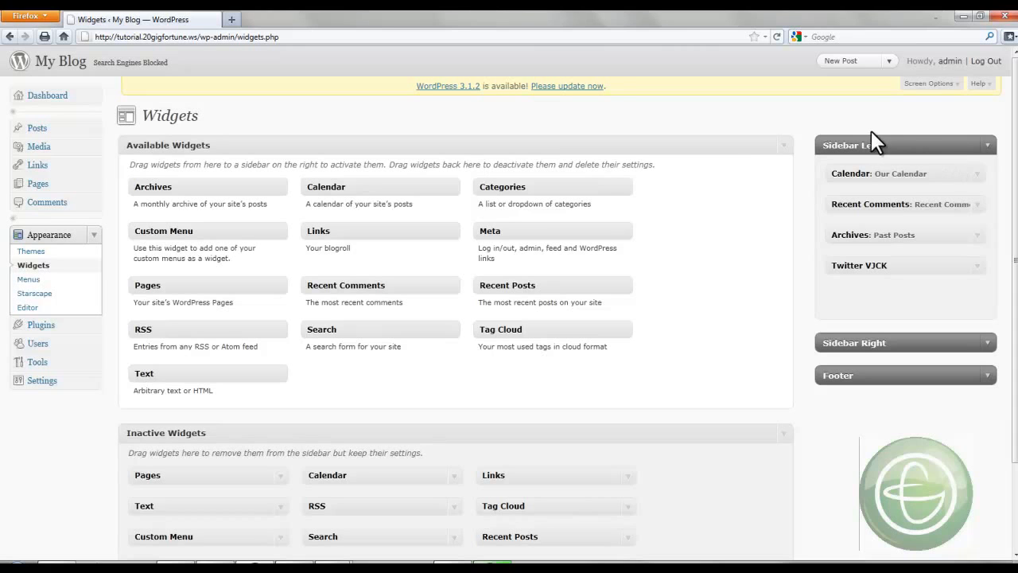
pyautogui.click(50, 68)
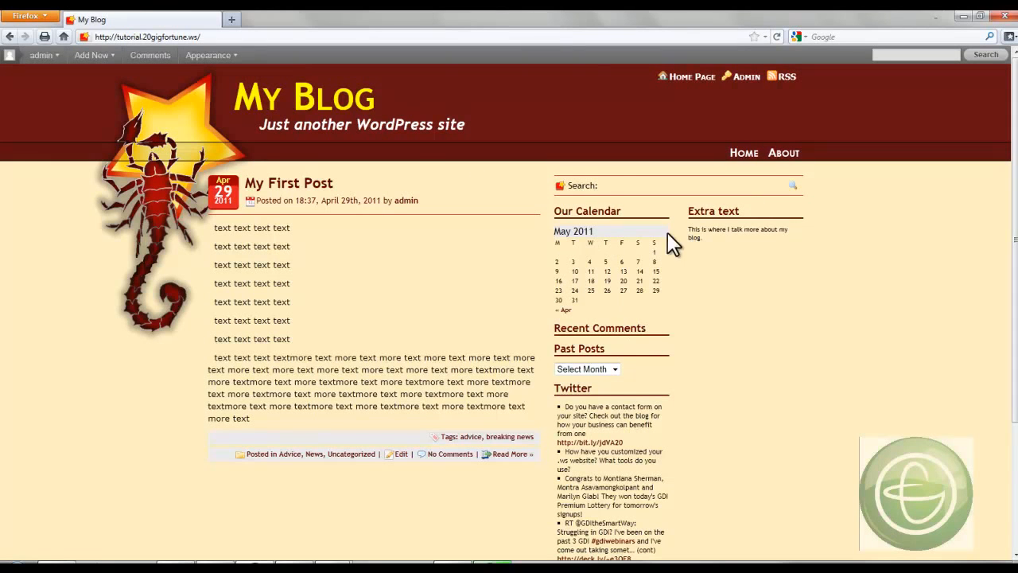
pyautogui.scroll(-3, 814, 265)
pyautogui.scroll(-1, 814, 258)
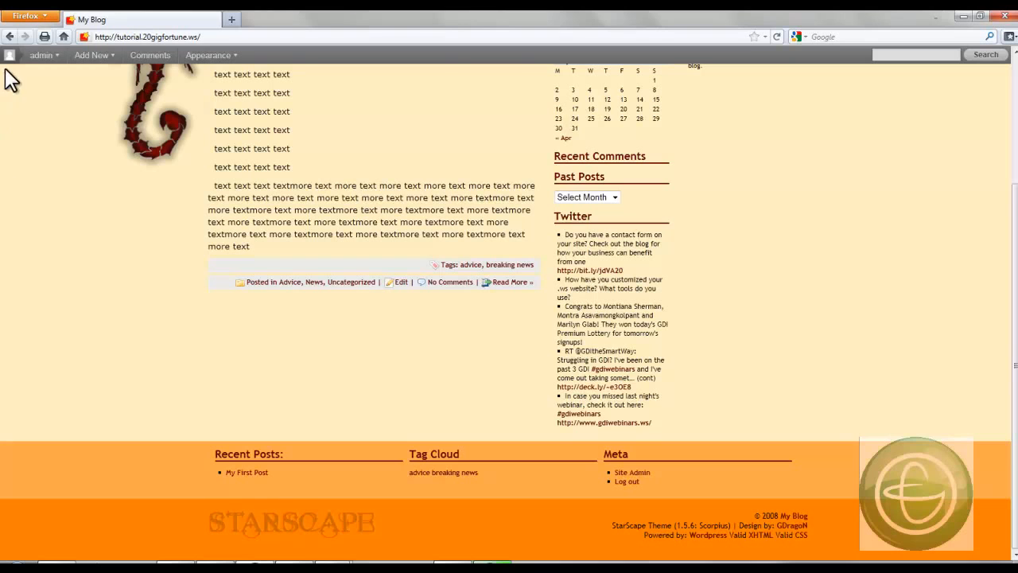
pyautogui.click(10, 37)
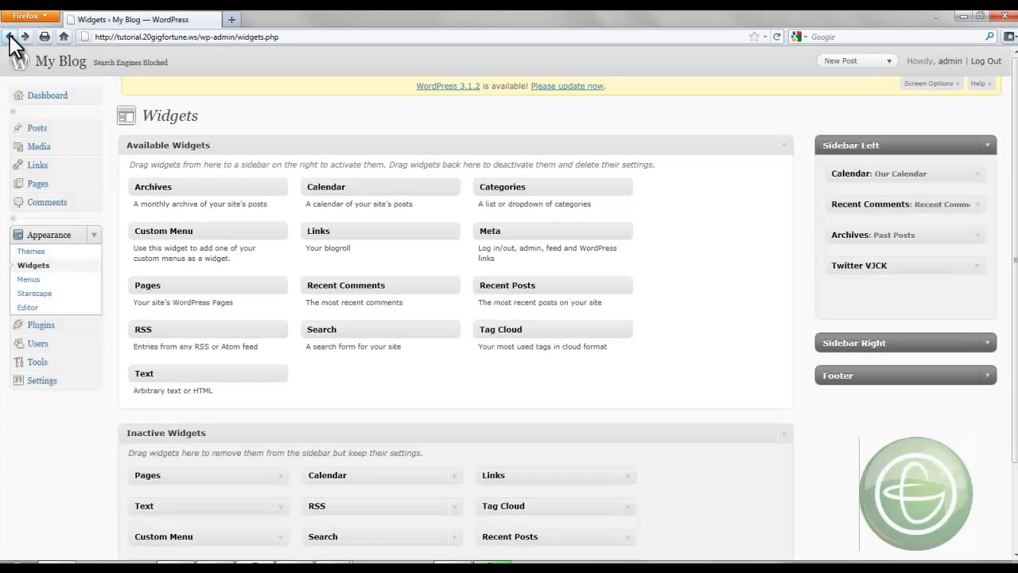